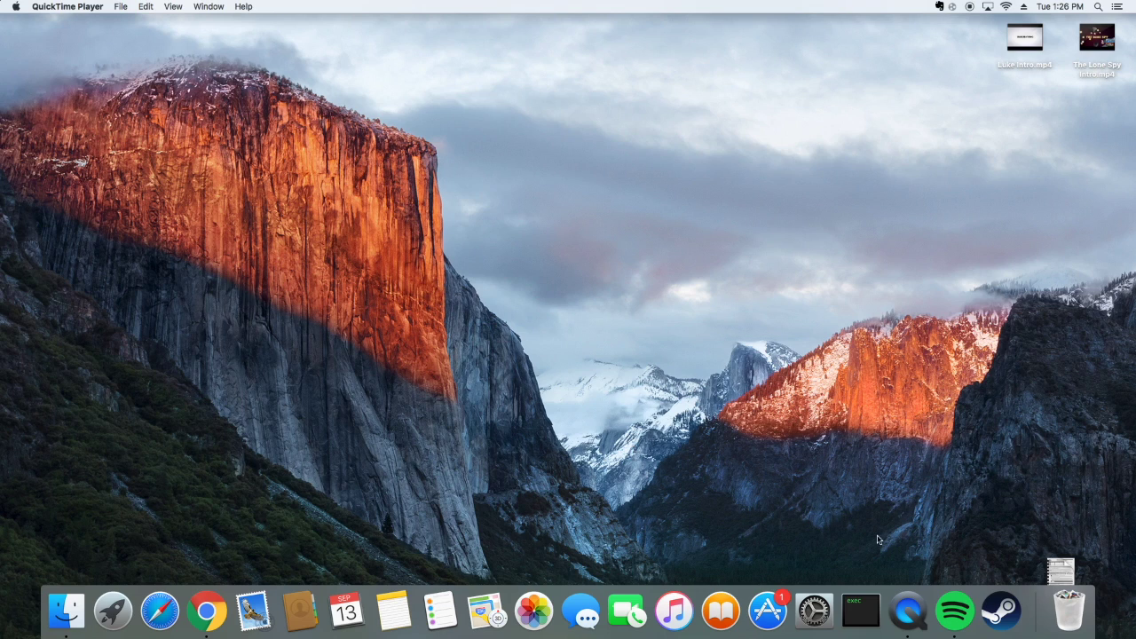
Empty the Trash to clear its current contents
right_click(1065, 607)
left_click(1064, 566)
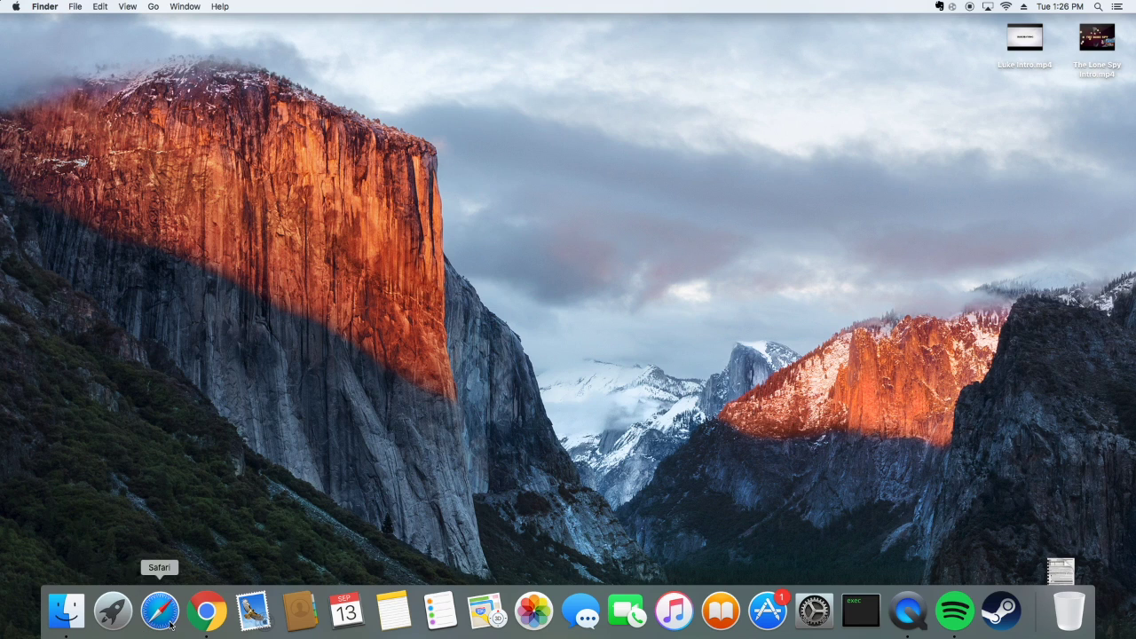
Switch to Chrome, search Google for "java" and open the Download Free Java Software result
left_click(206, 611)
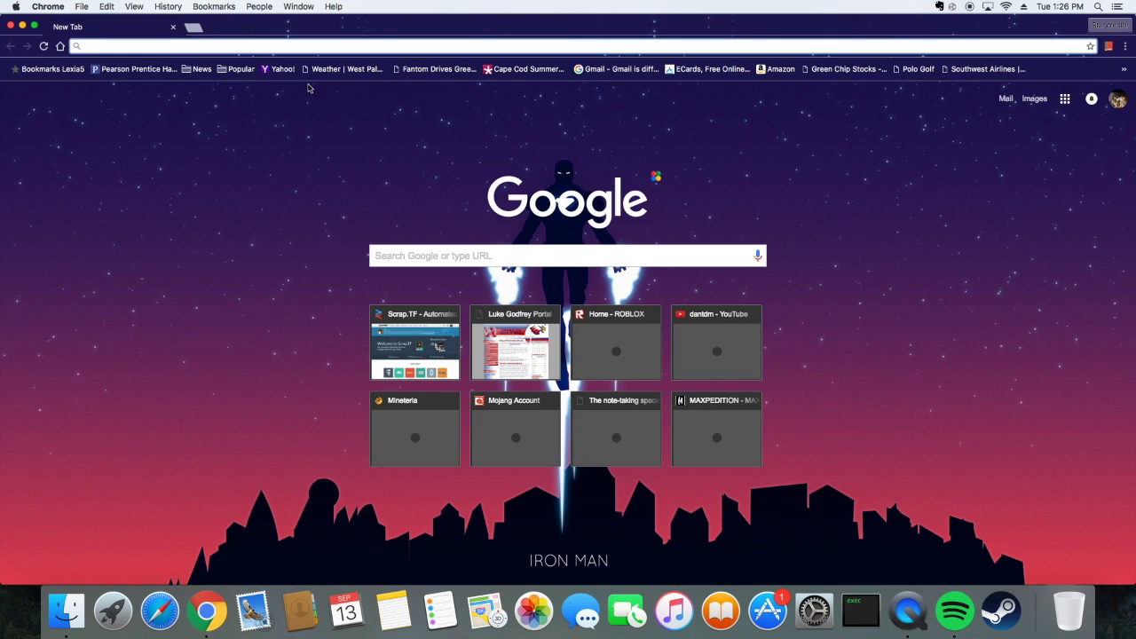
type("java")
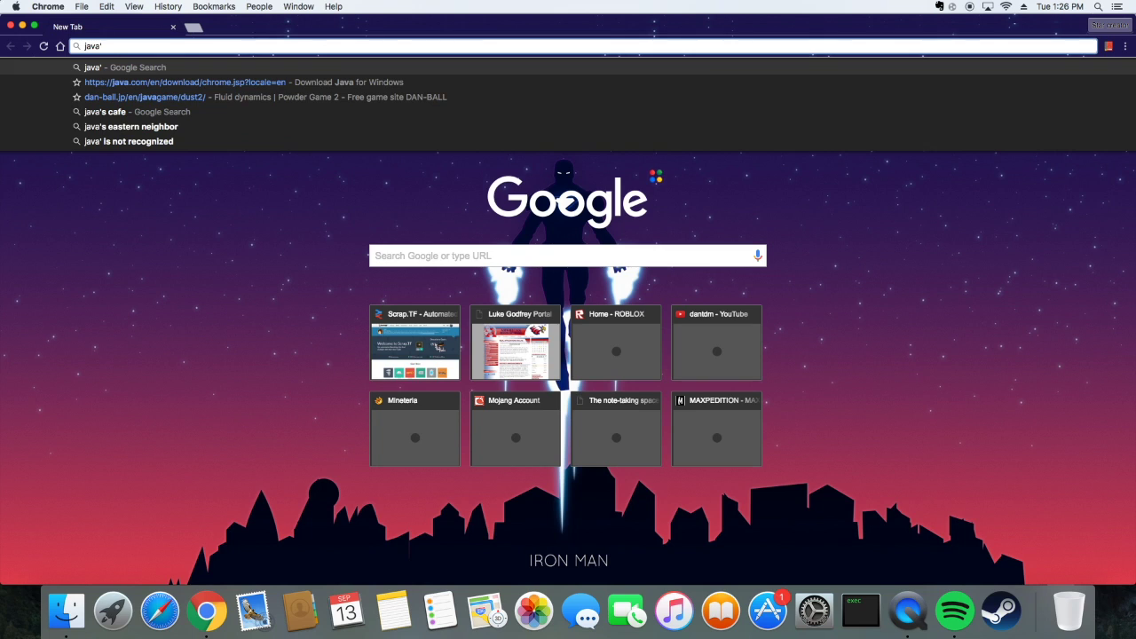
key("Return")
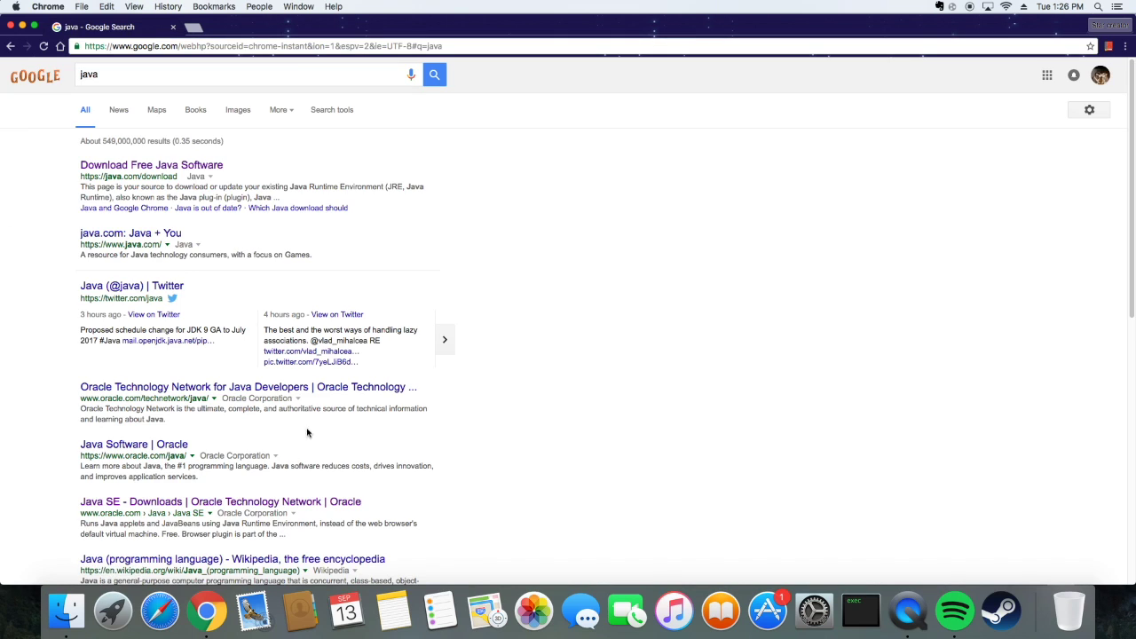
left_click(163, 168)
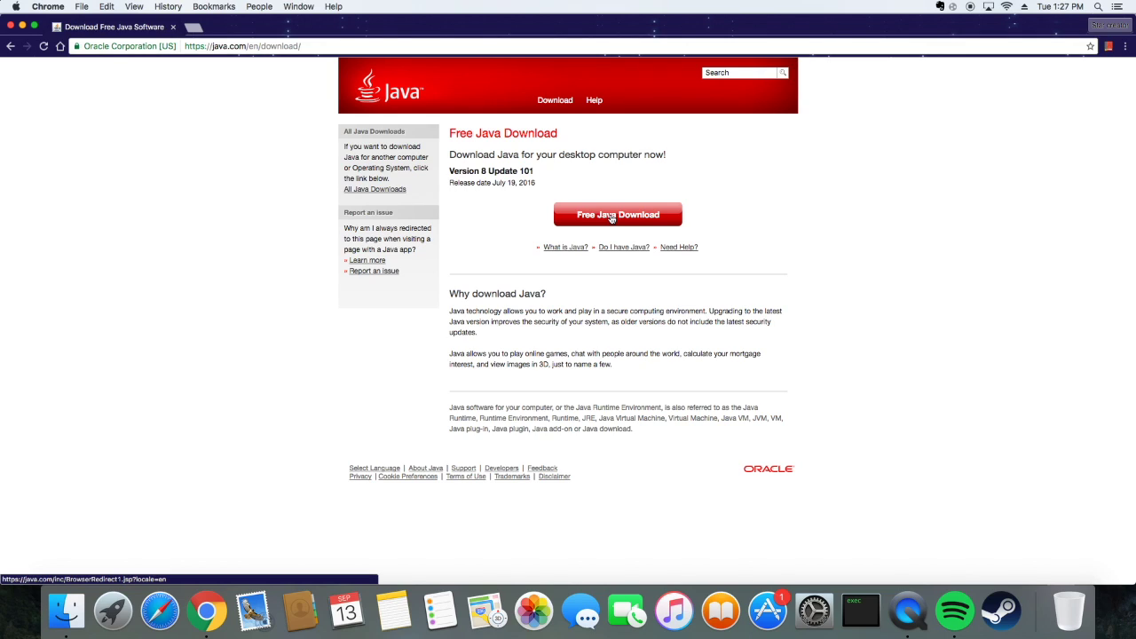
Start the free Java download for Mac OS X and shorten the browser window to uncover the desktop
left_click(611, 218)
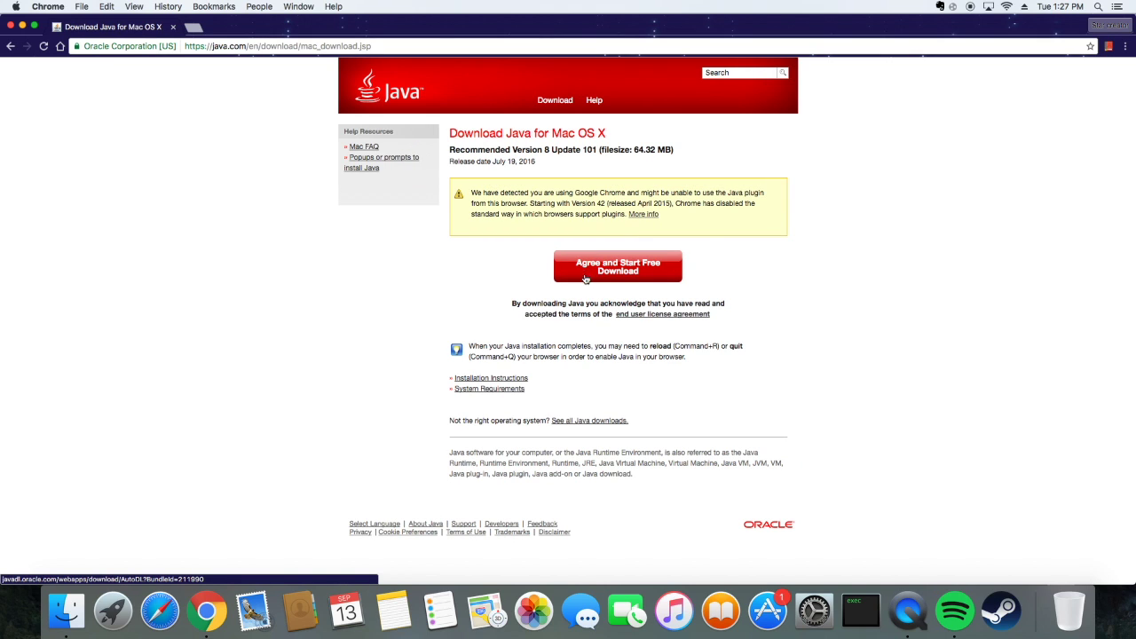
left_click(586, 278)
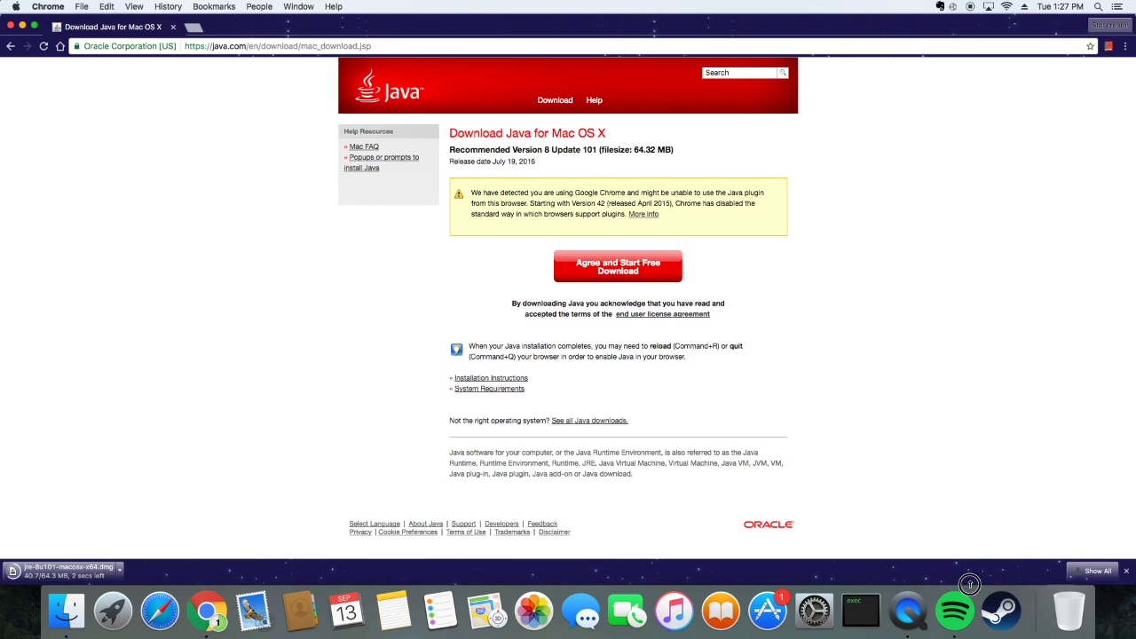
left_click_drag(970, 583, 999, 375)
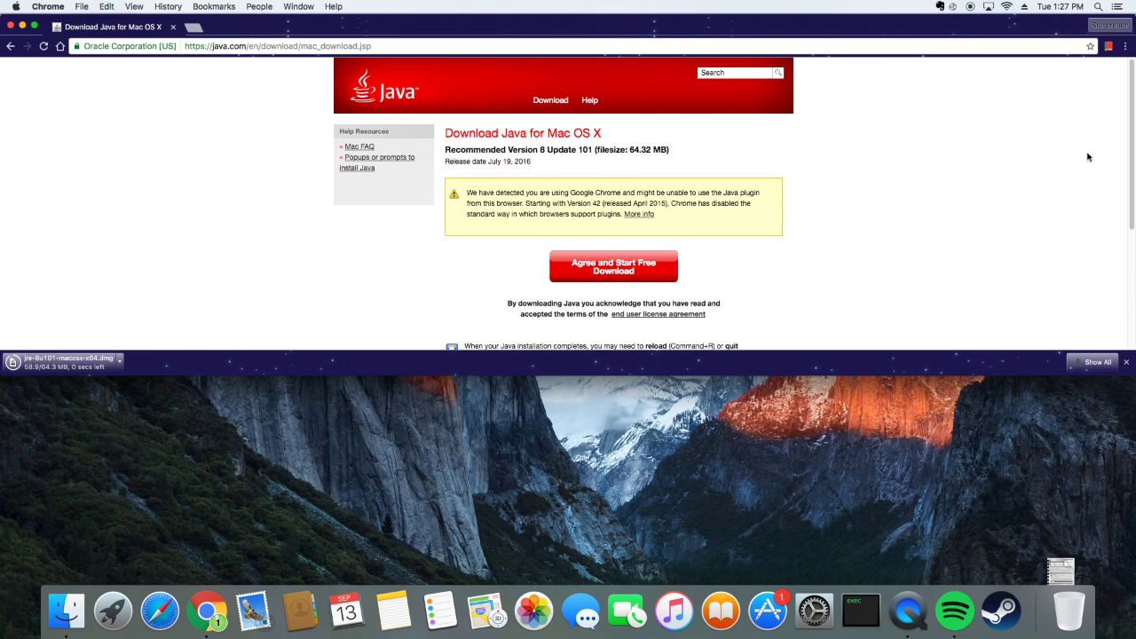
left_click(160, 612)
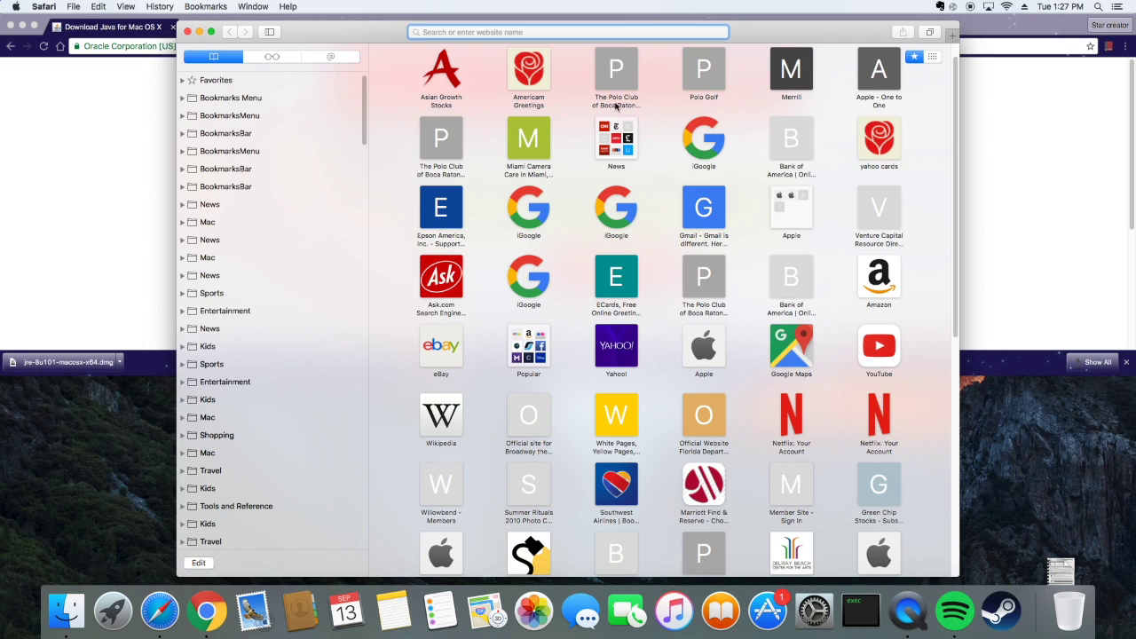
left_click(188, 33)
left_click(165, 156)
right_click(160, 611)
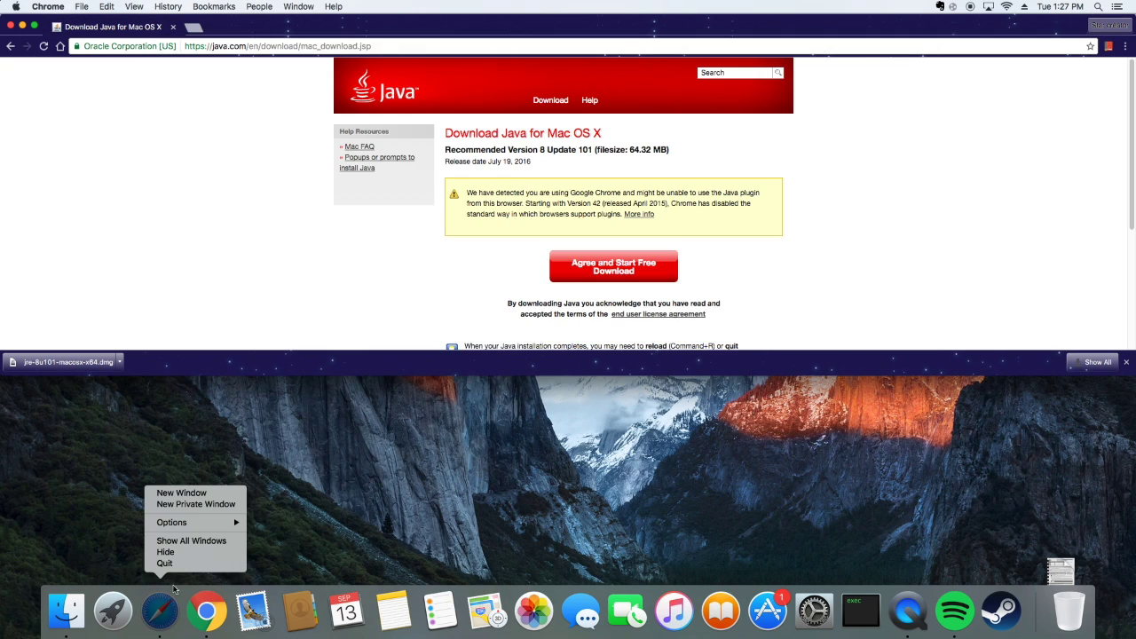
left_click(162, 565)
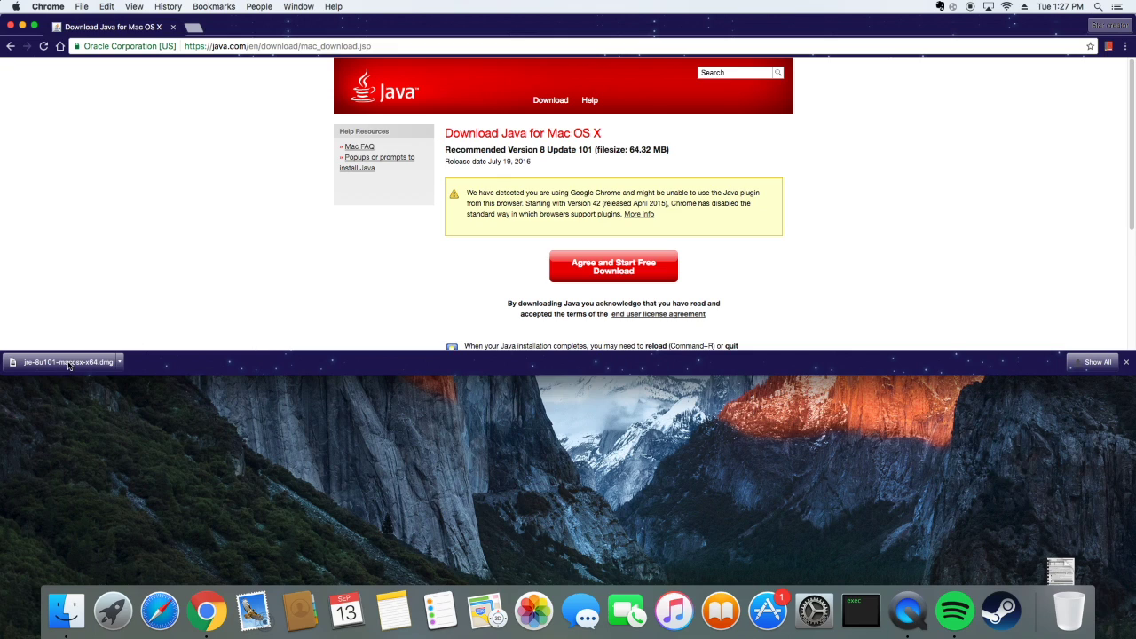
Put the downloaded jre-8u101-macosx-x64.dmg on the desktop, open it and launch the Java 8 Update 101 installer
left_click_drag(68, 364, 168, 465)
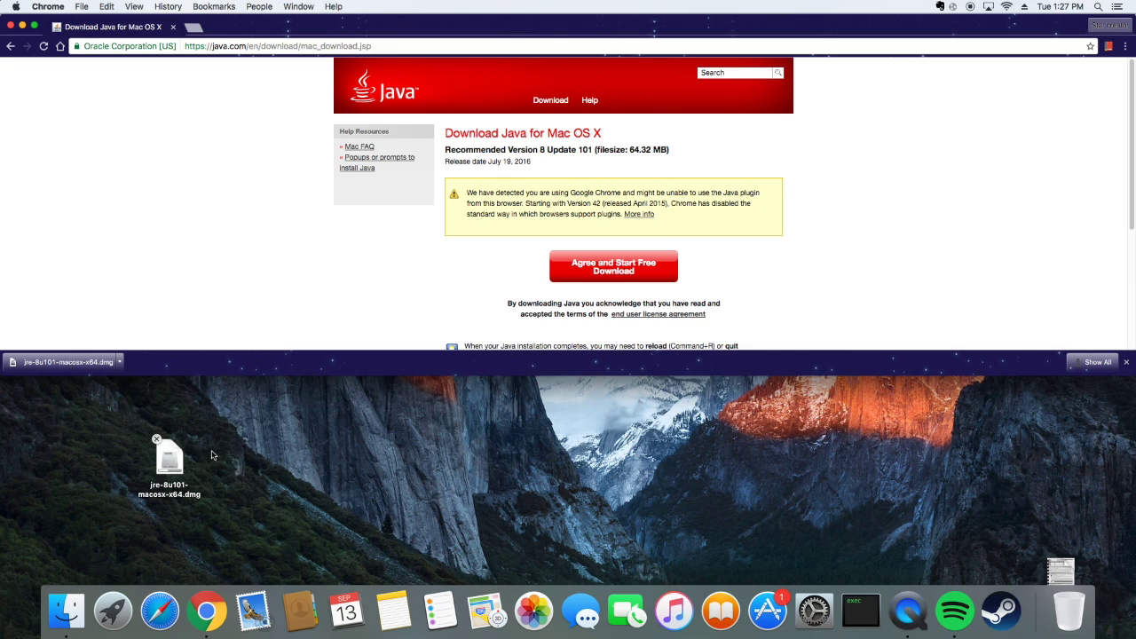
double_click(165, 459)
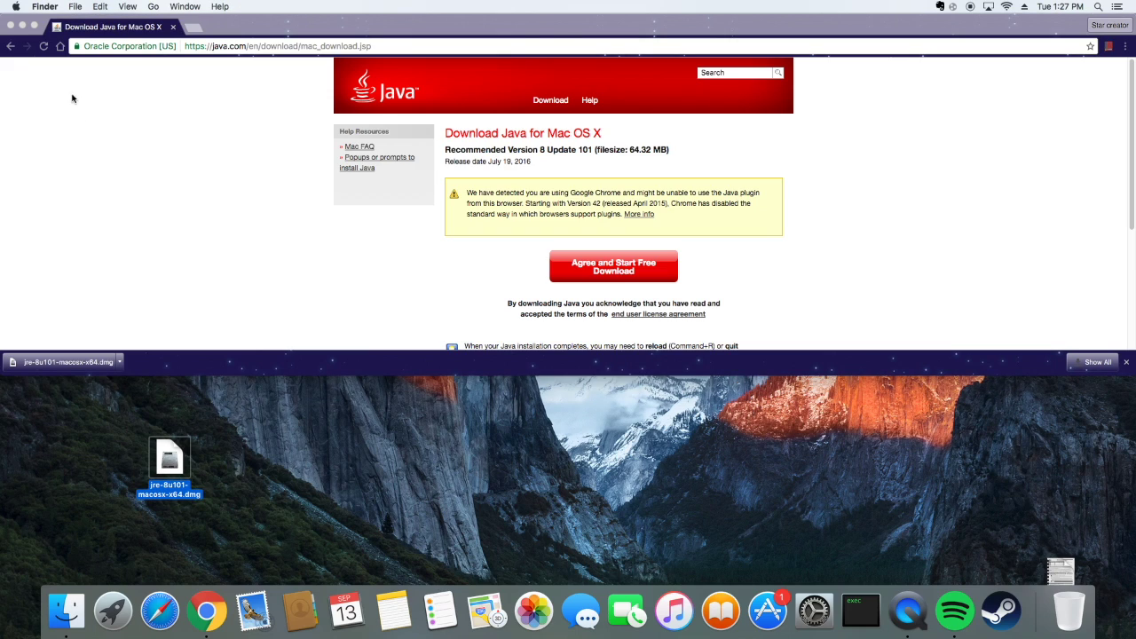
left_click(661, 214)
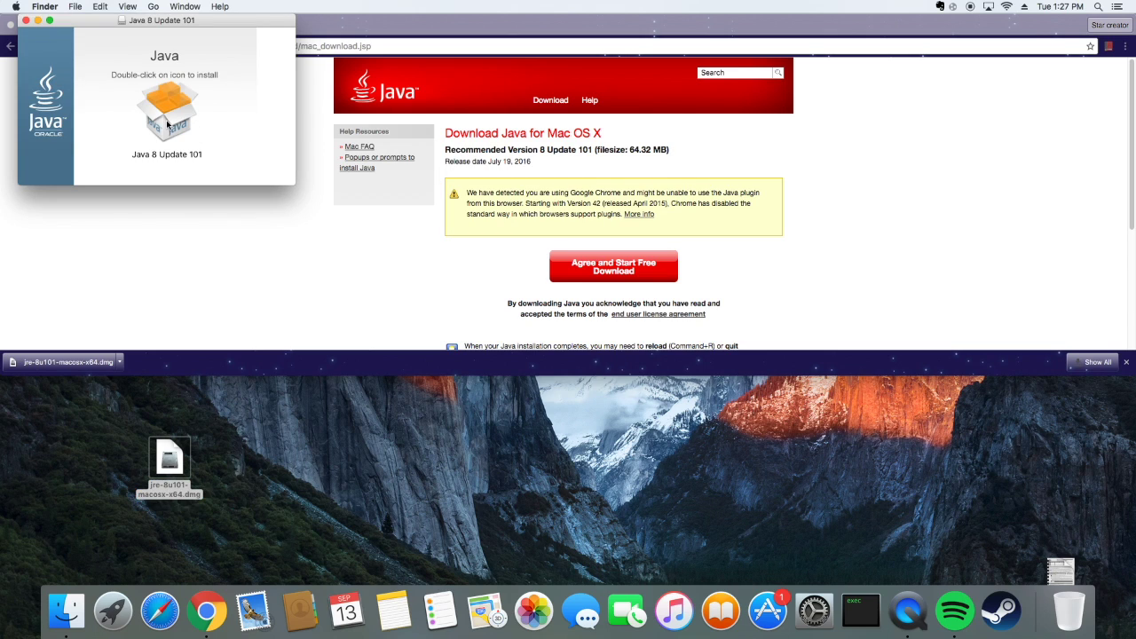
double_click(167, 126)
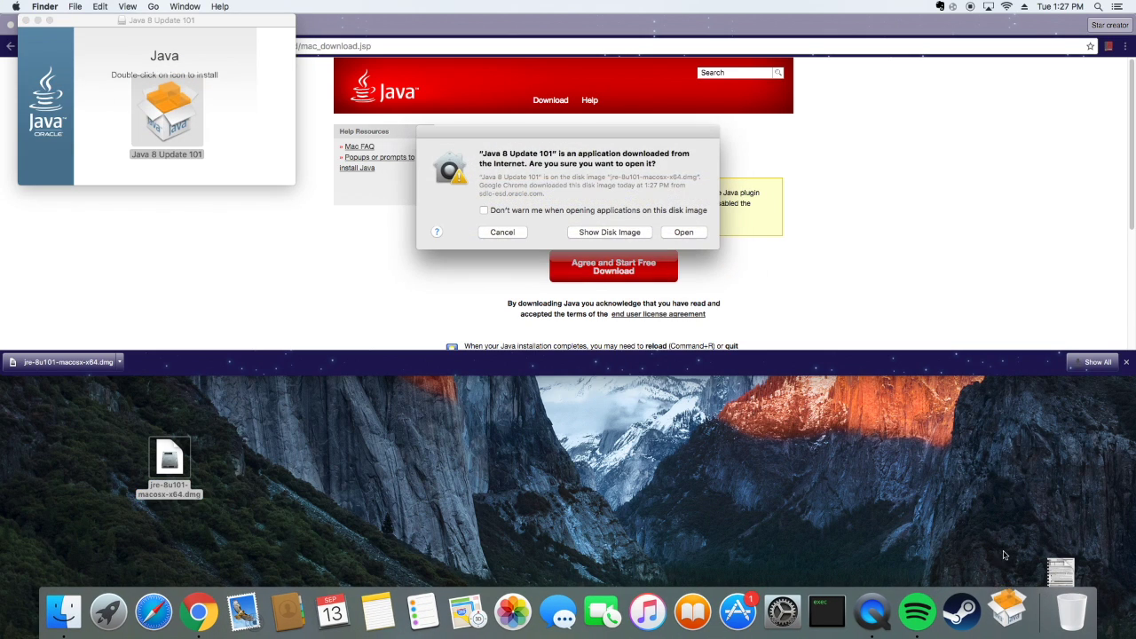
left_click(683, 232)
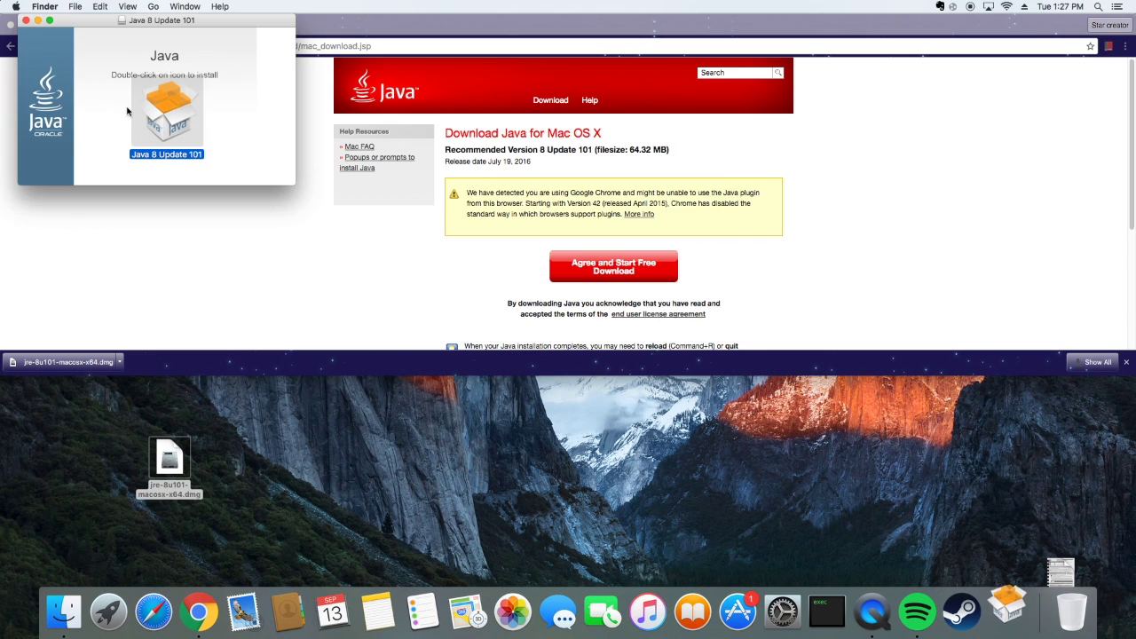
left_click(25, 19)
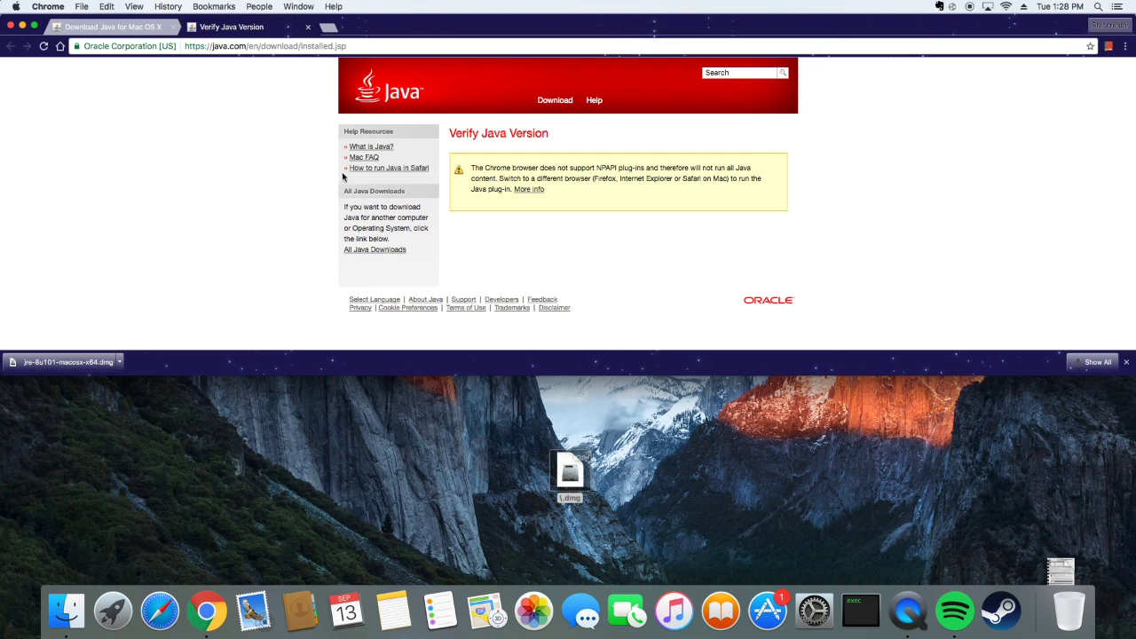
Move the Java .dmg file from the desktop to the Trash and try to empty the Trash
left_click_drag(578, 475, 1070, 611)
right_click(1070, 611)
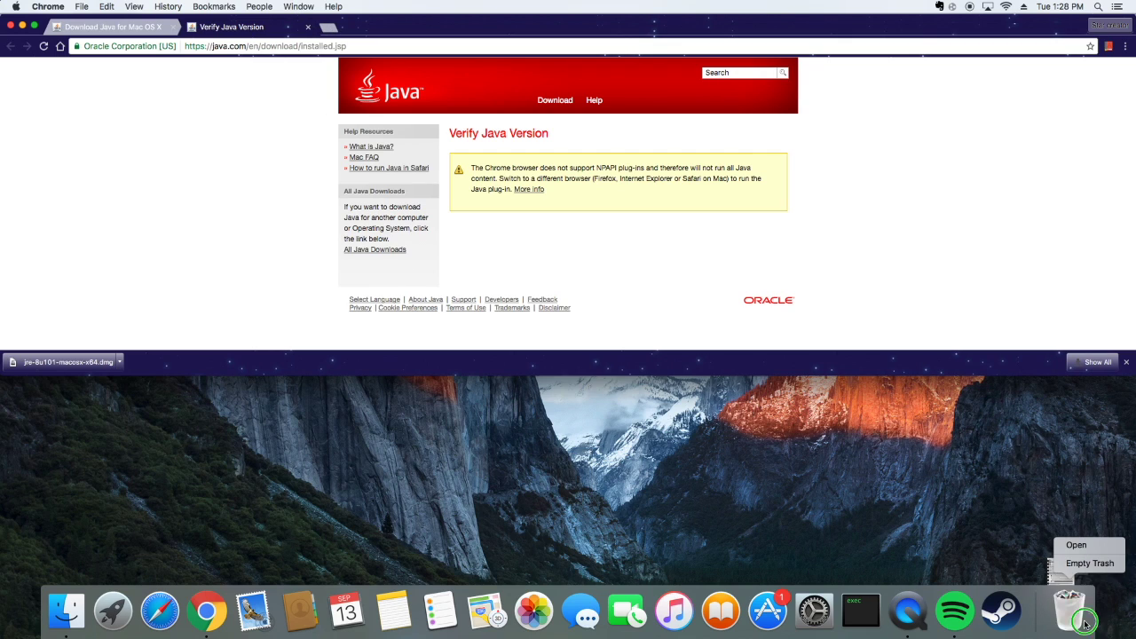
left_click(1085, 566)
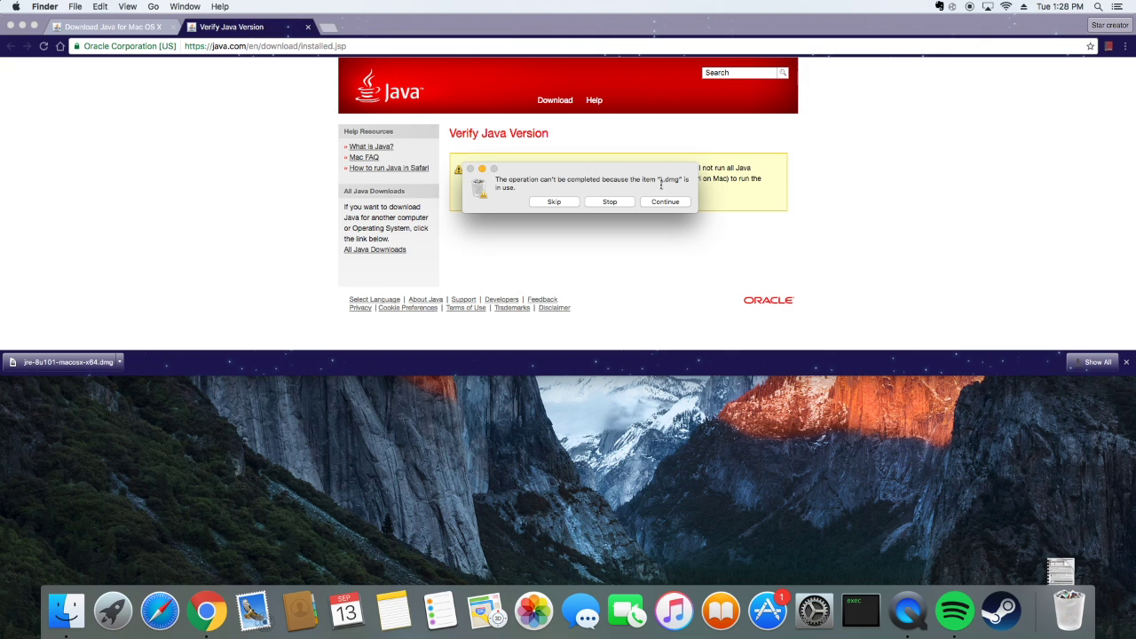
left_click(593, 206)
Eject the mounted Java 8 Update 101 disk image from the desktop and empty the Trash
left_click_drag(1030, 27, 1048, 248)
left_click(1072, 169)
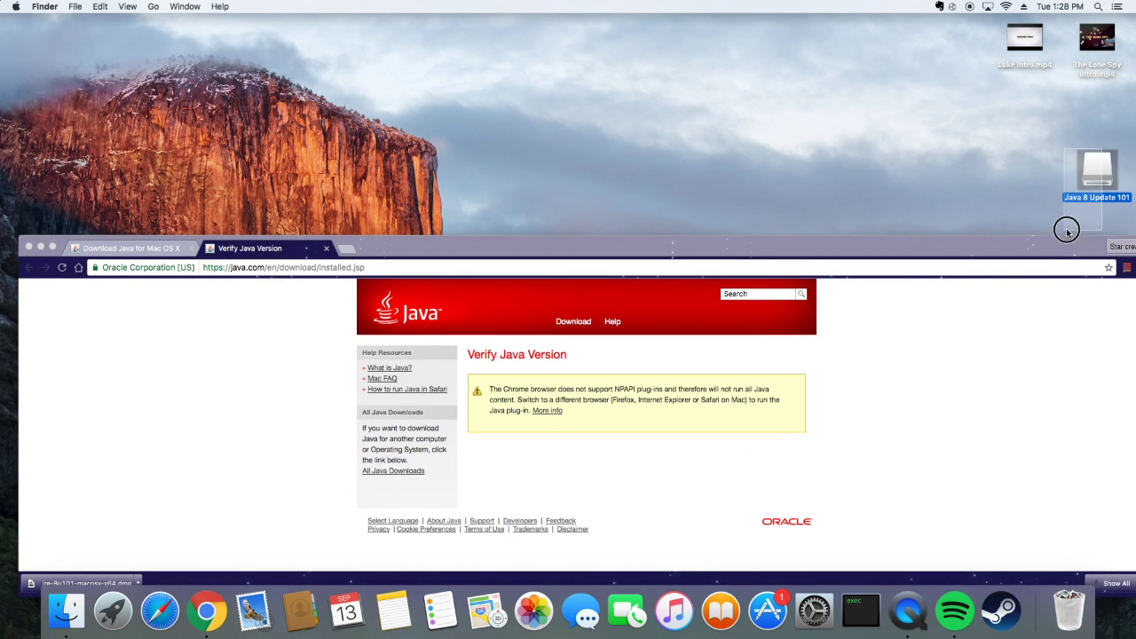
left_click_drag(1120, 156, 1053, 578)
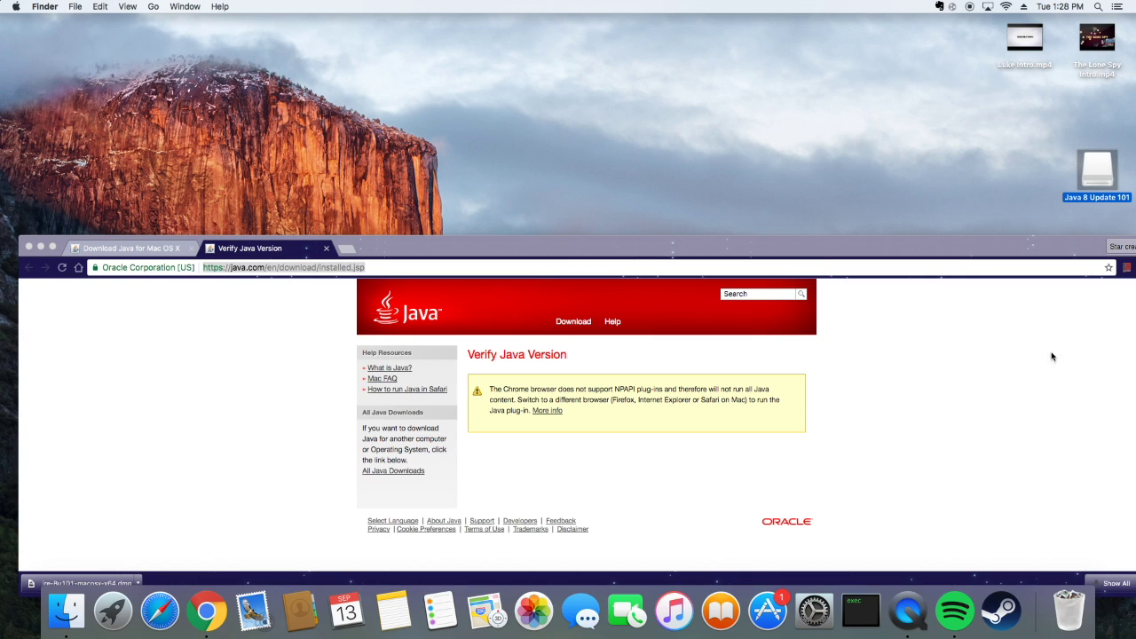
left_click(1059, 258)
left_click_drag(1059, 257, 1061, 37)
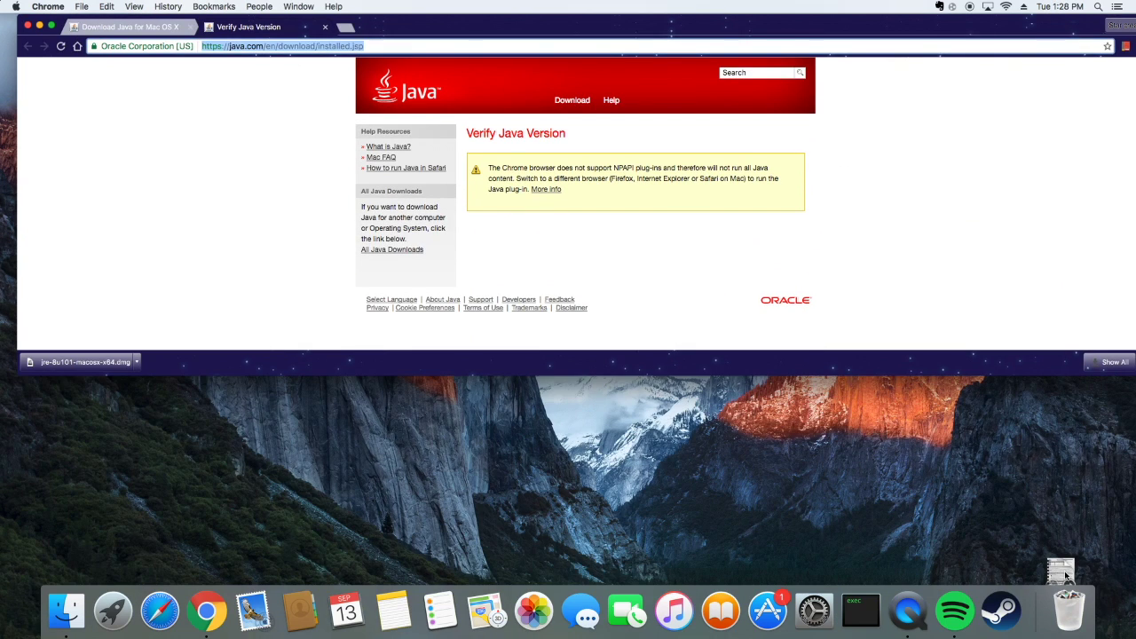
right_click(1056, 611)
left_click(1078, 561)
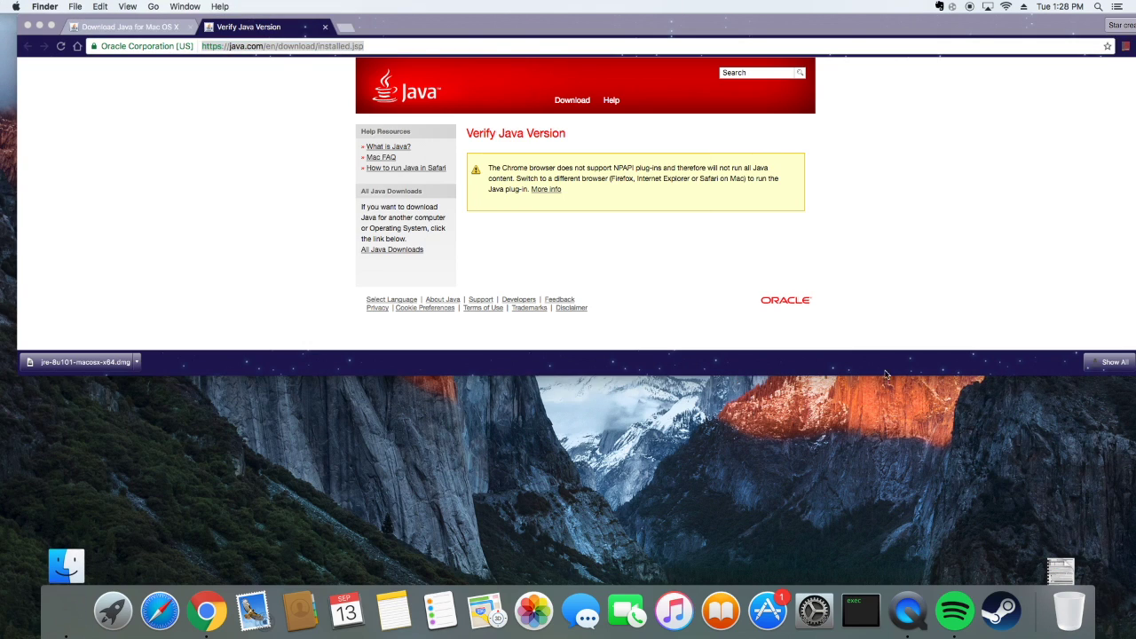
Open a new browser tab and close both the Verify Java Version and Download Java for Mac OS X tabs
left_click(177, 153)
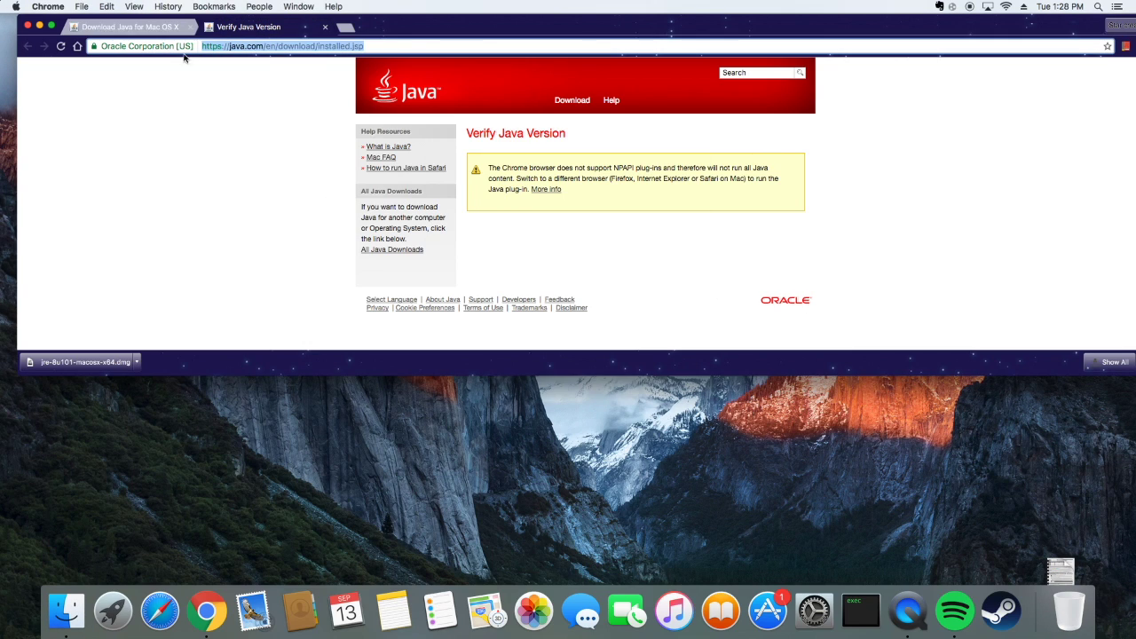
left_click(346, 27)
left_click(325, 27)
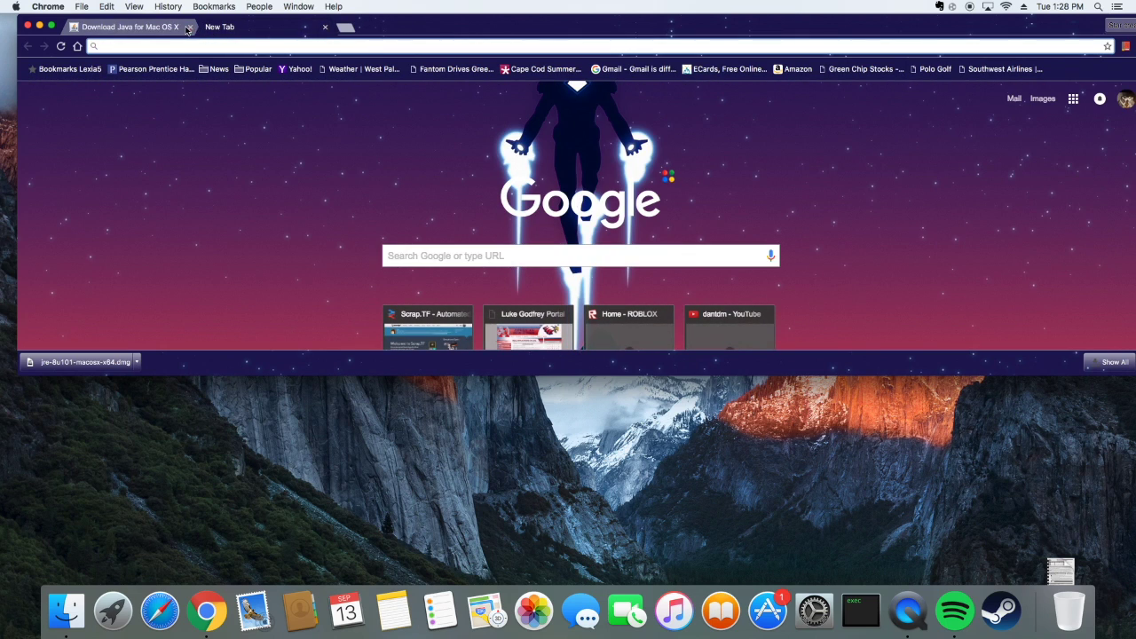
left_click(189, 27)
Search for "voids wrath" and open the site's Void Launcher page
type("voi")
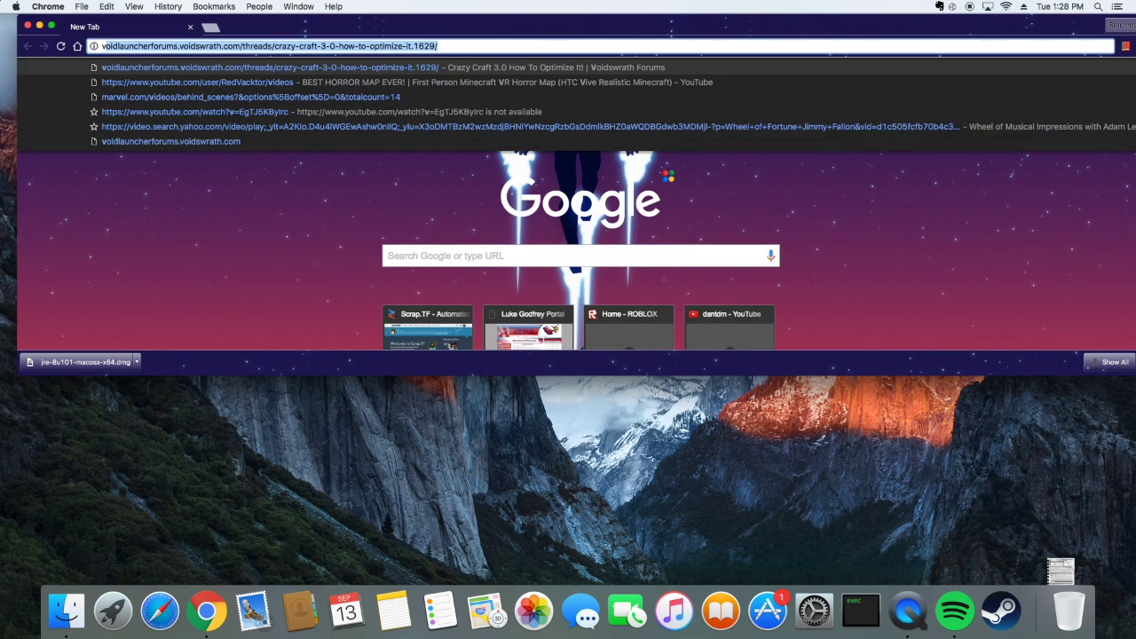
type("ds")
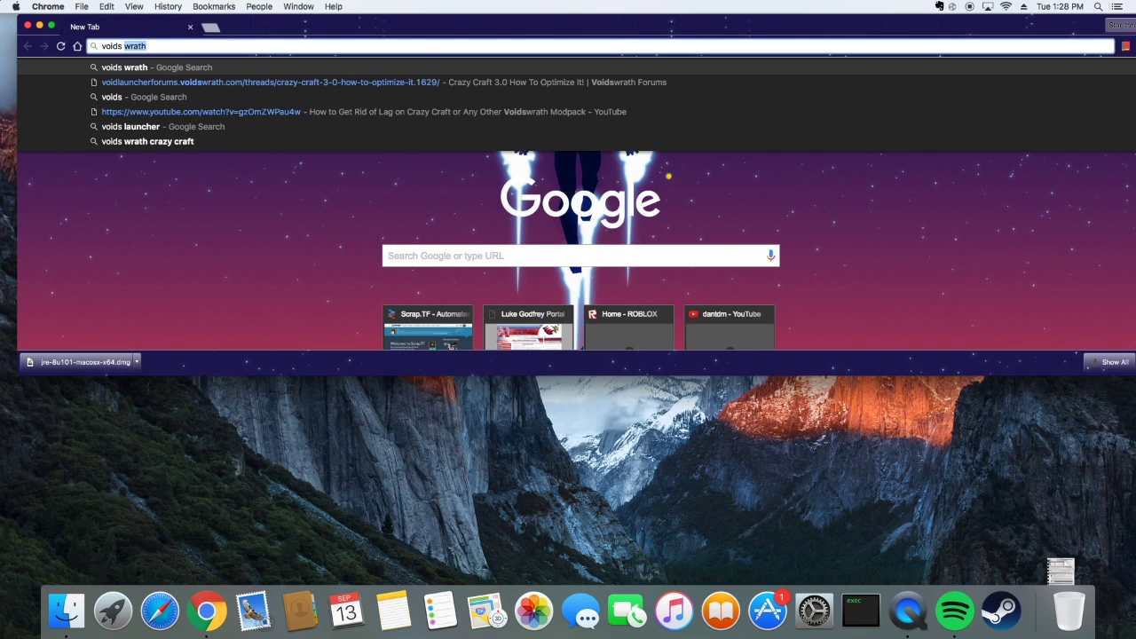
key("Return")
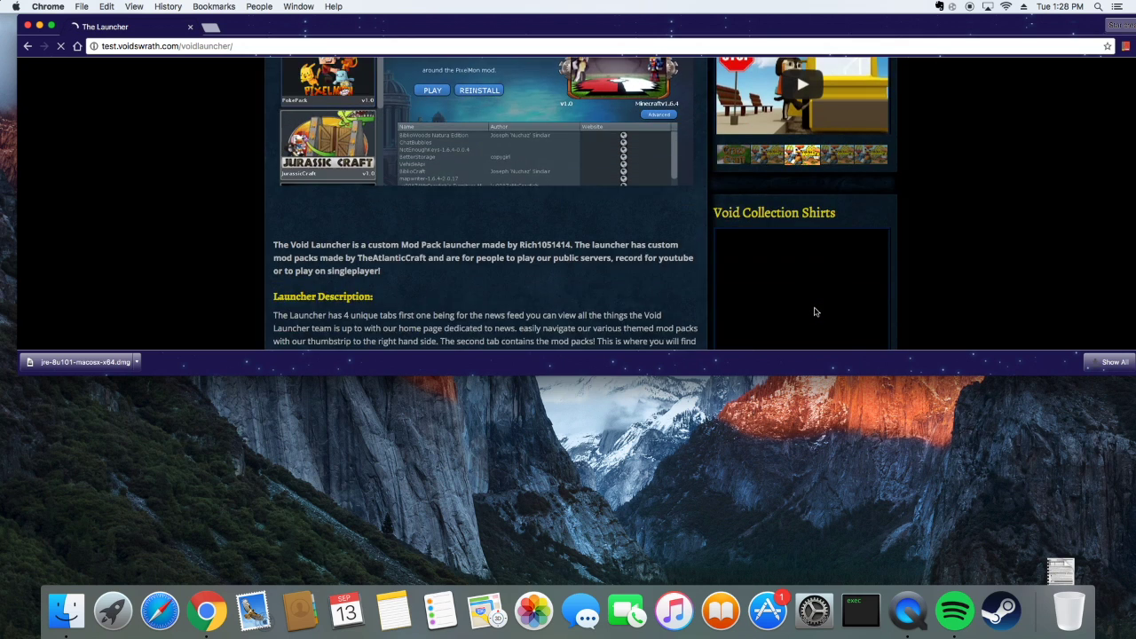
Start the Cross Platform Download of VoidLauncher.jar and resize the browser window to leave the desktop uncovered
scroll(814, 311, "down", 2)
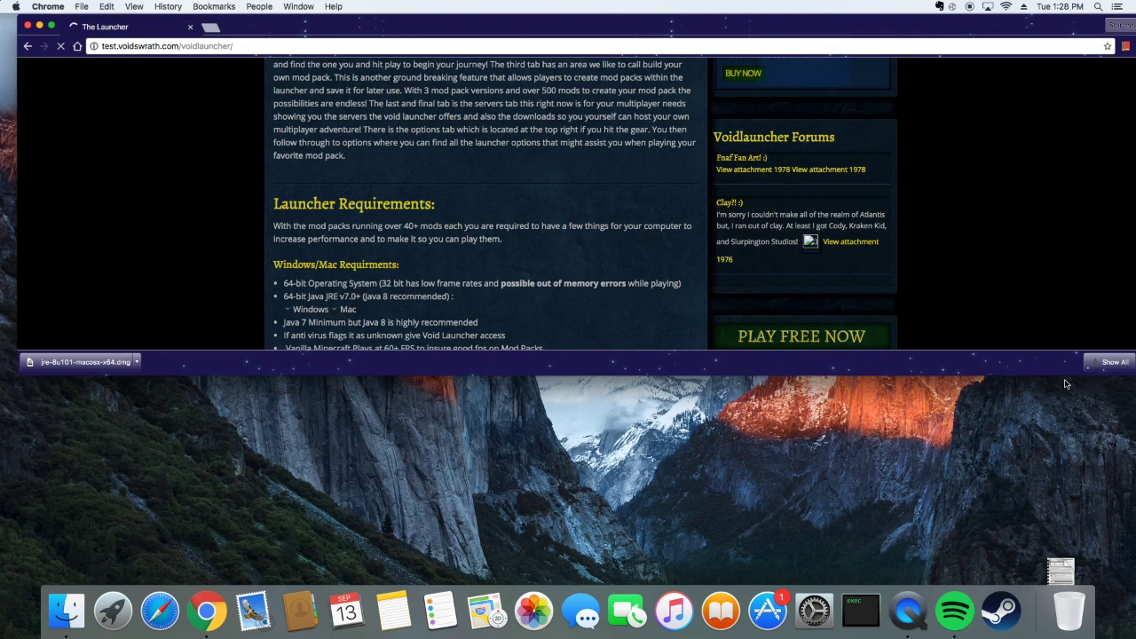
left_click_drag(844, 26, 827, 25)
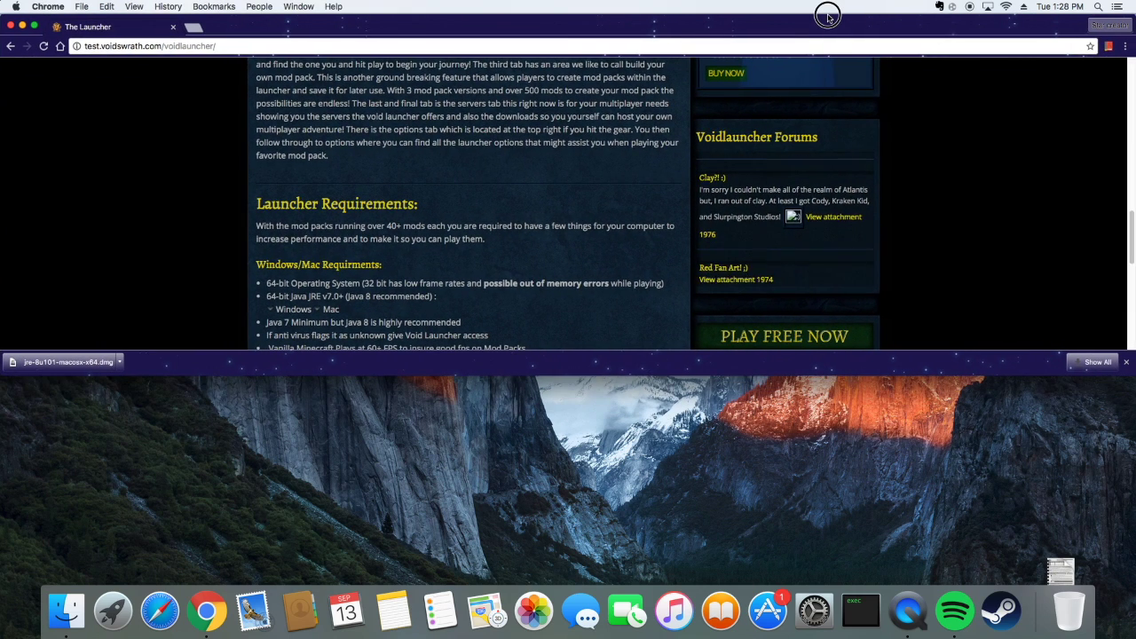
double_click(907, 372)
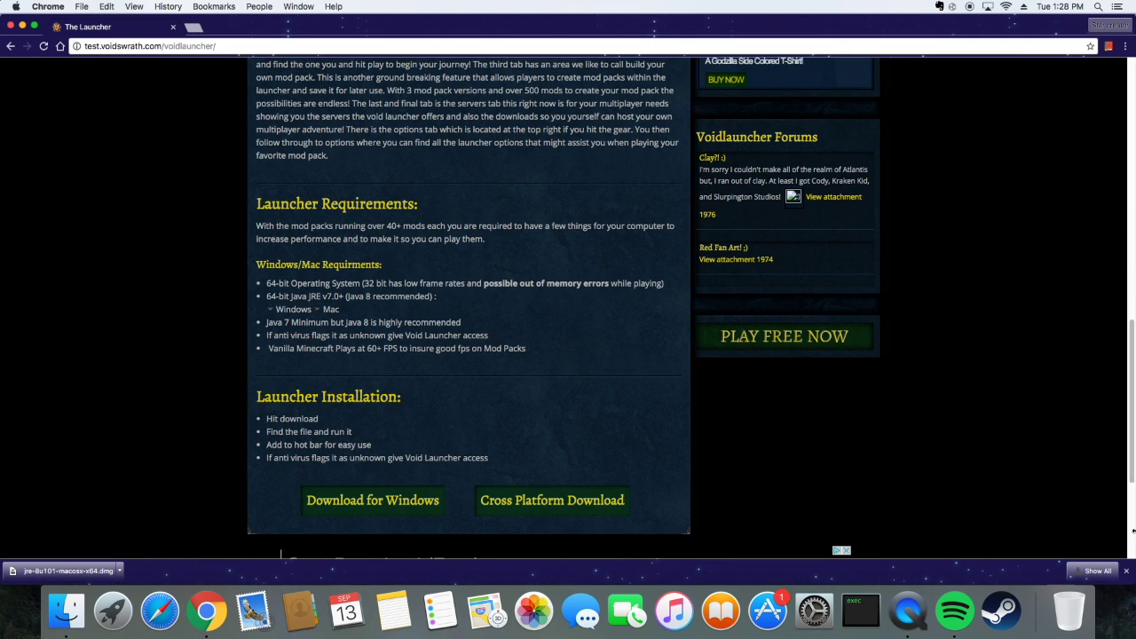
left_click(1125, 571)
scroll(537, 241, "down", 1)
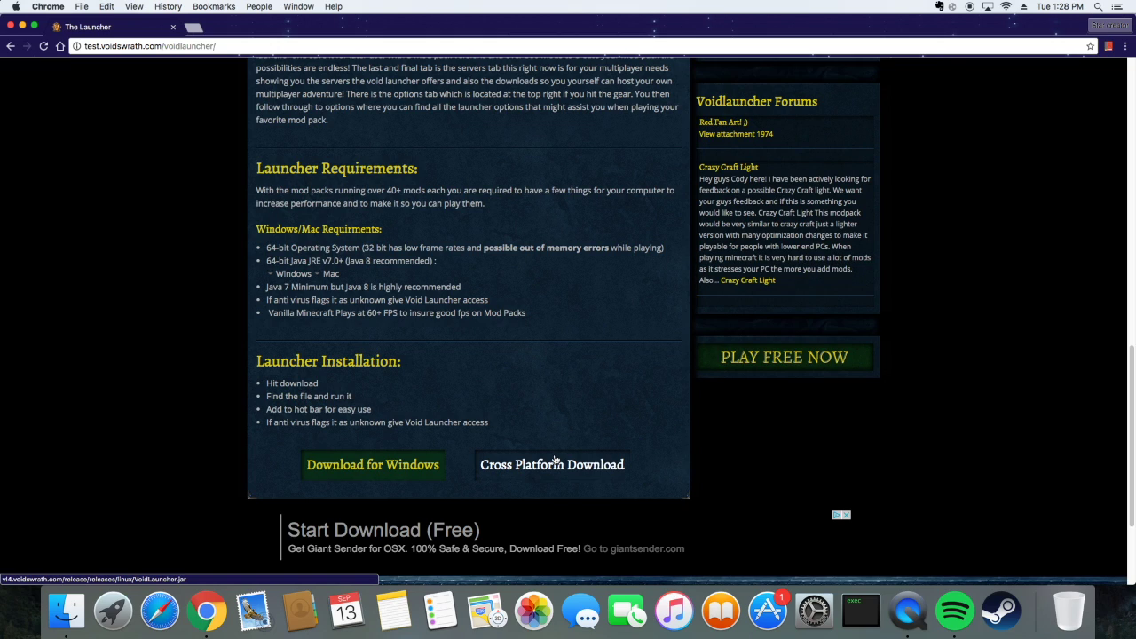
left_click(554, 459)
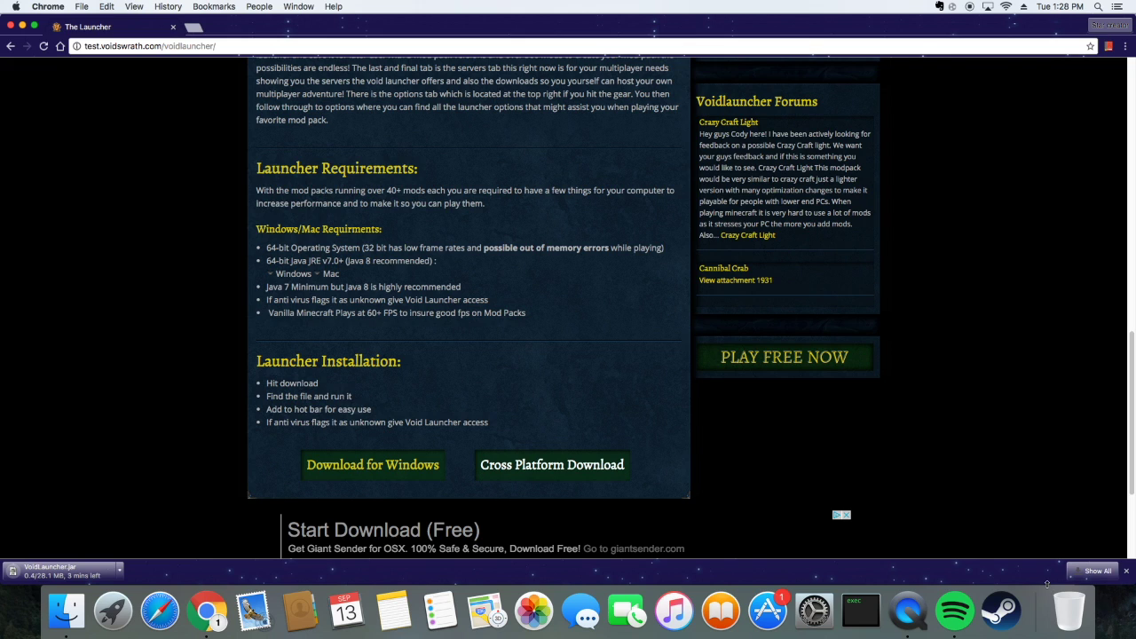
left_click_drag(1047, 583, 1032, 321)
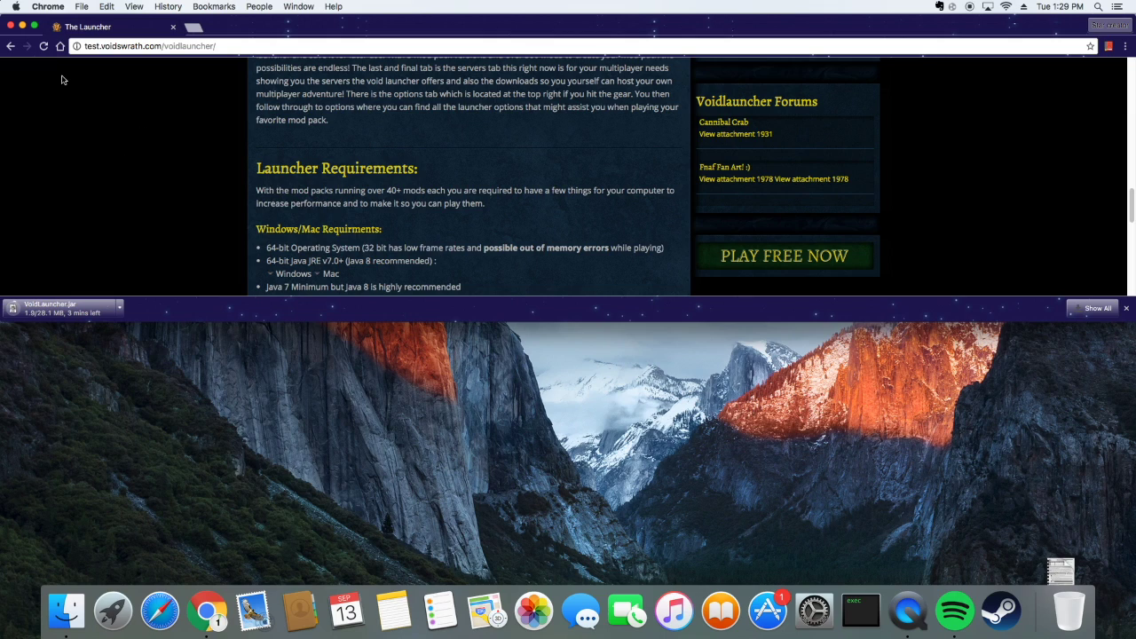
Check the Mac's installed memory in About This Mac and close the information window
left_click(15, 6)
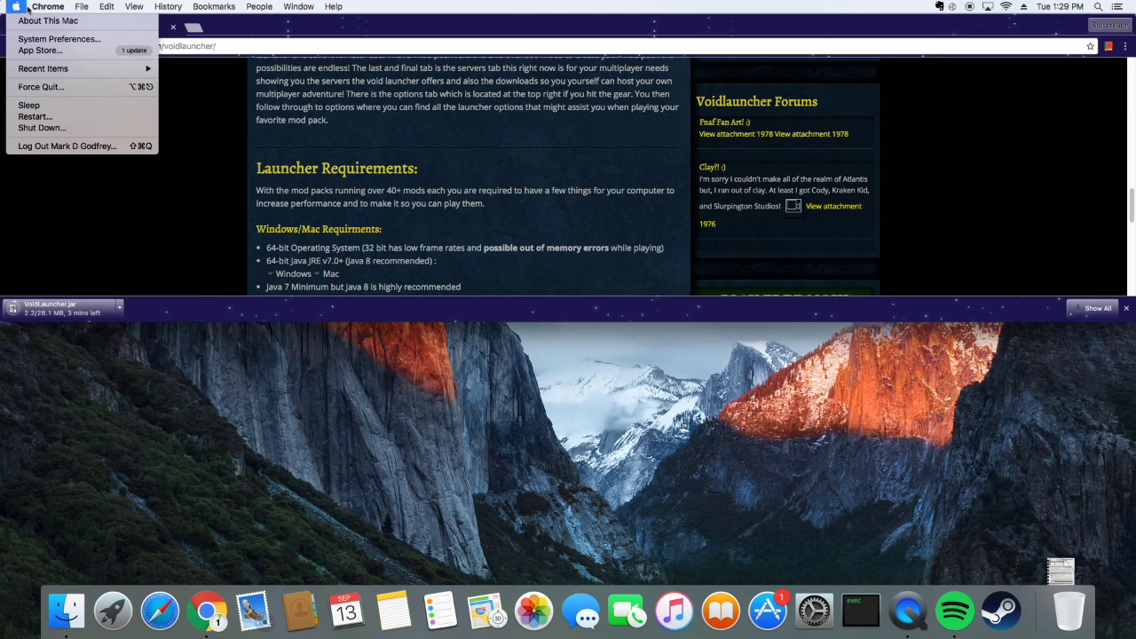
left_click(224, 192)
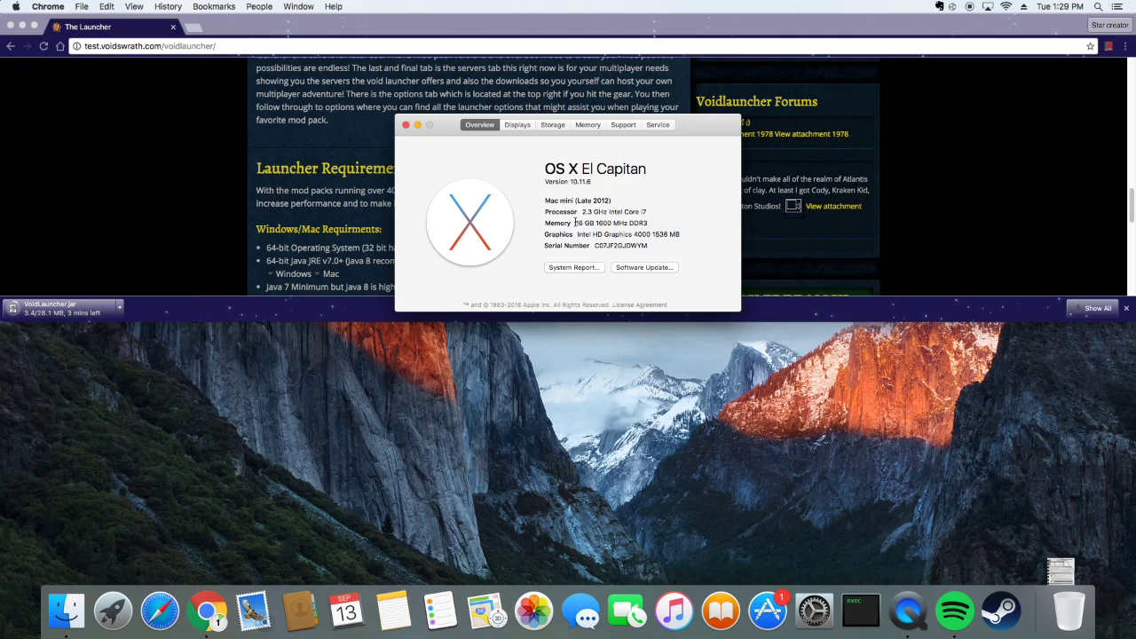
left_click(572, 224)
left_click(406, 125)
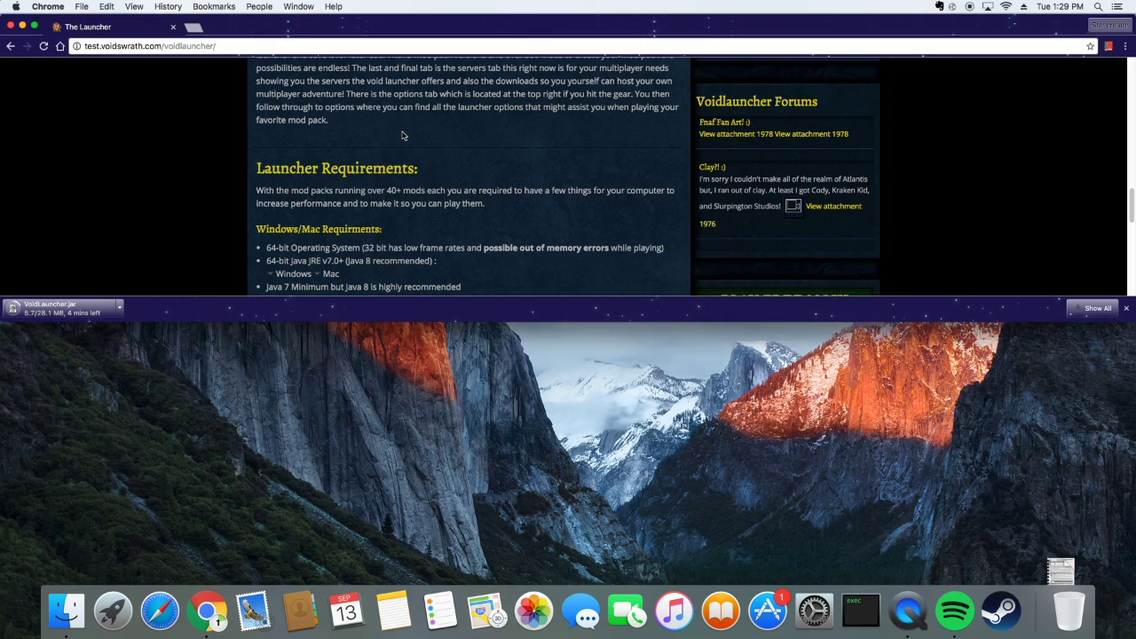
scroll(190, 191, "down", 2)
scroll(193, 240, "up", 10)
scroll(194, 252, "down", 3)
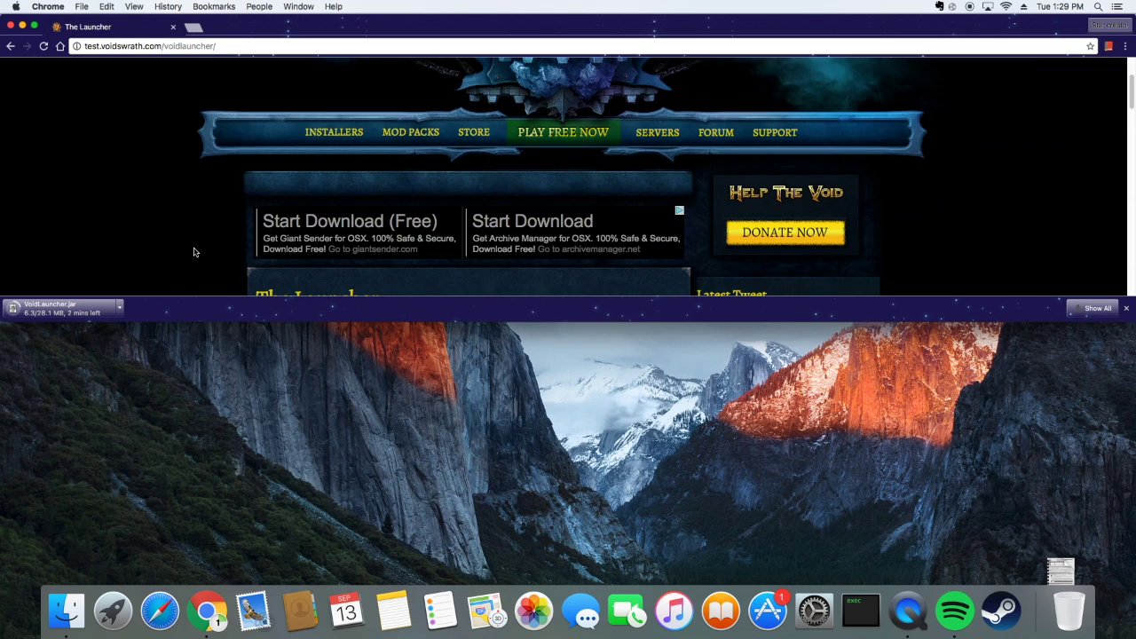
scroll(194, 252, "up", 3)
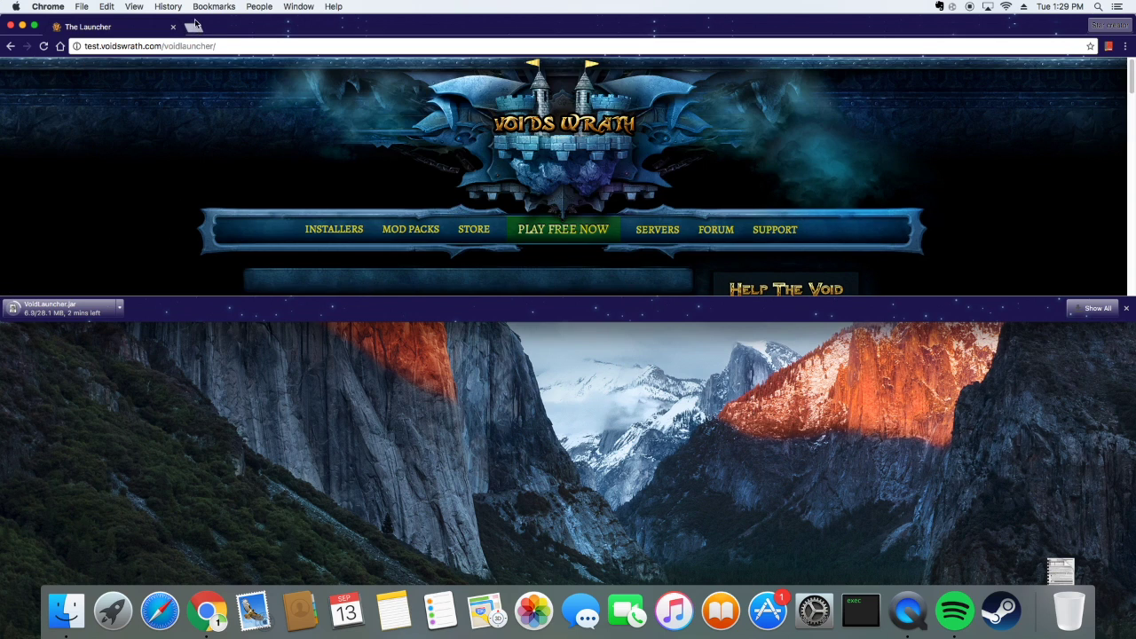
Search for "java jre" in a new browser tab and open Oracle's Java SE Downloads page
left_click(194, 28)
type("java ")
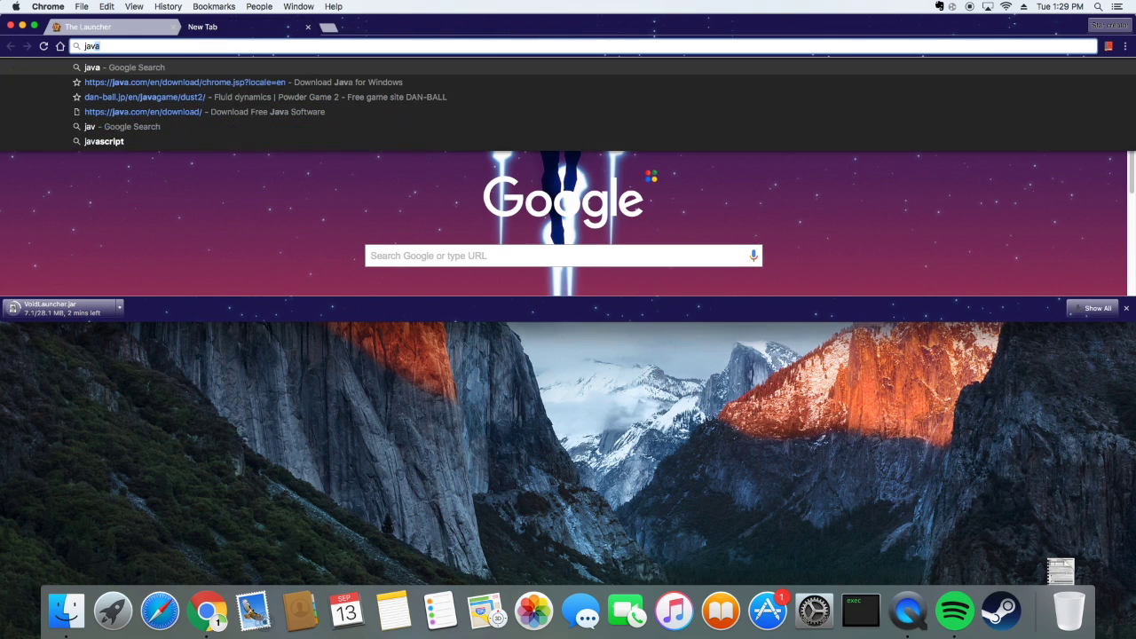
type("jre")
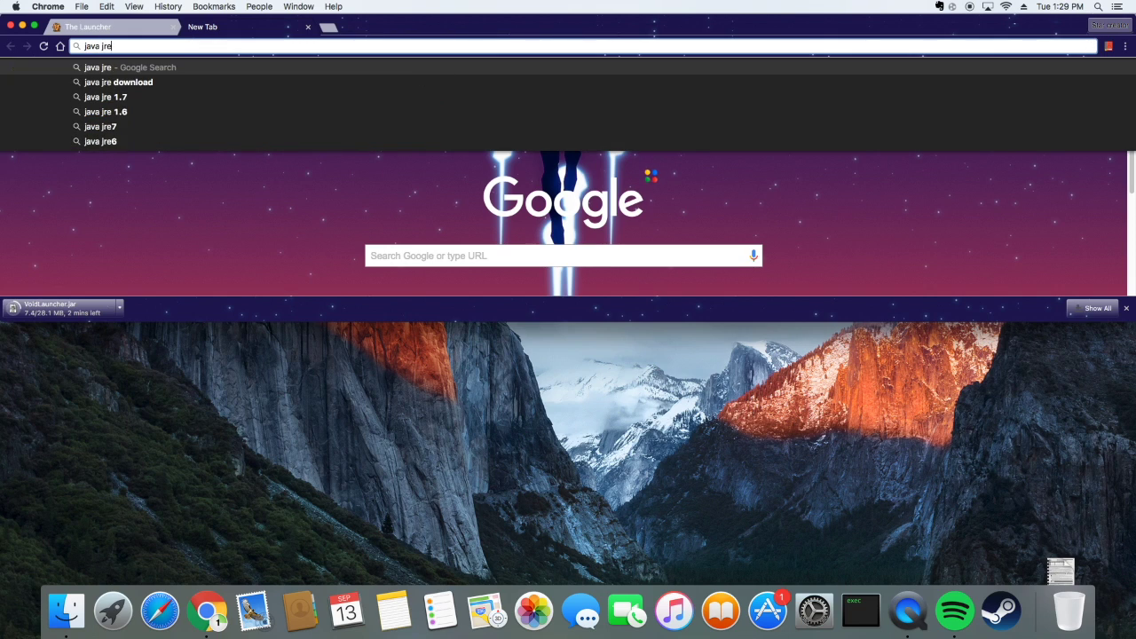
key("Return")
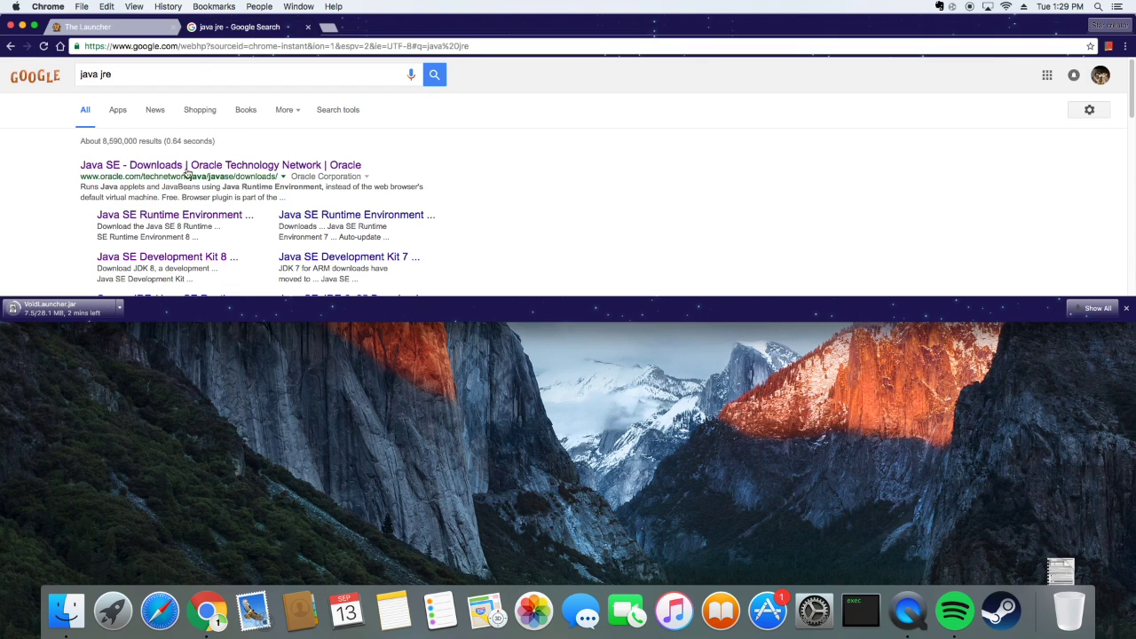
left_click(199, 167)
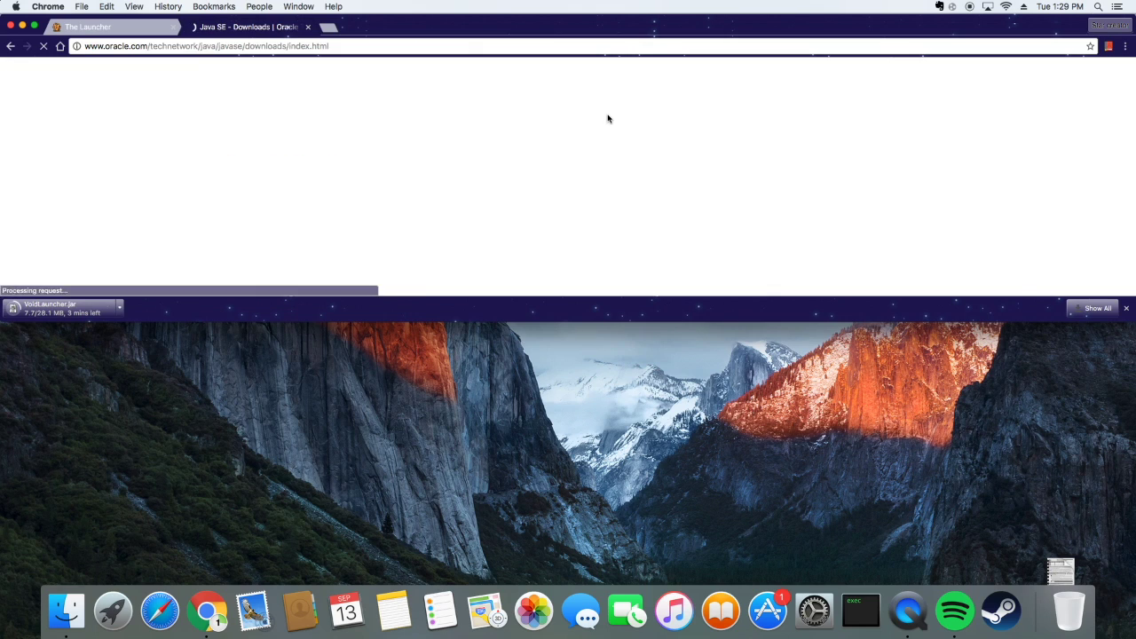
Look through the Java SE 8u101 / 8u102 package options and open the JDK download page
scroll(601, 129, "down", 5)
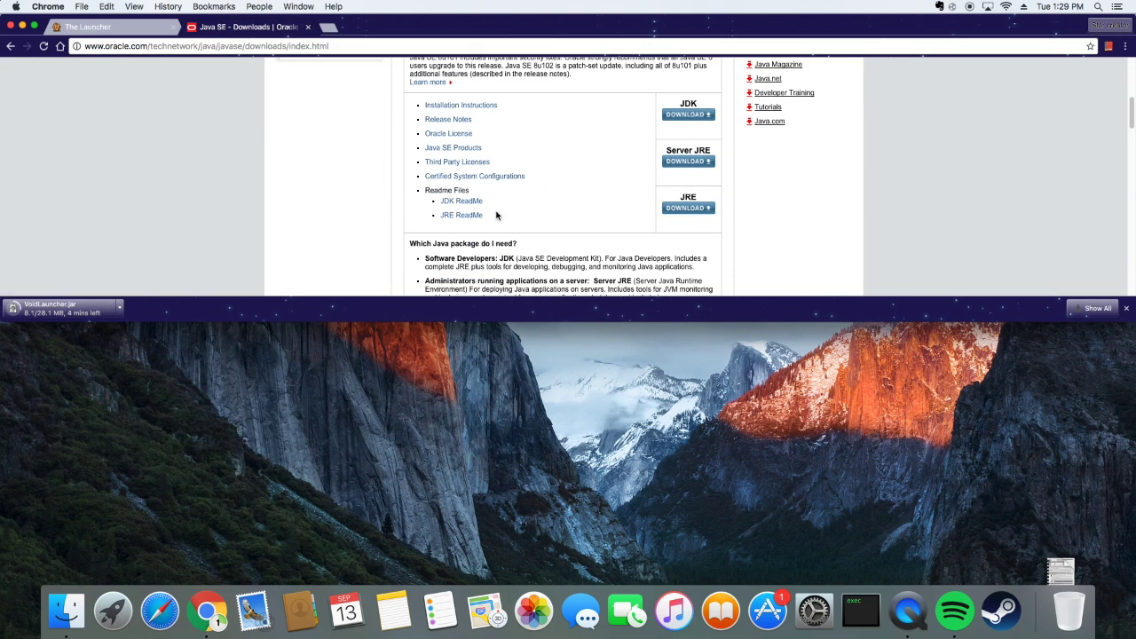
scroll(613, 197, "down", 3)
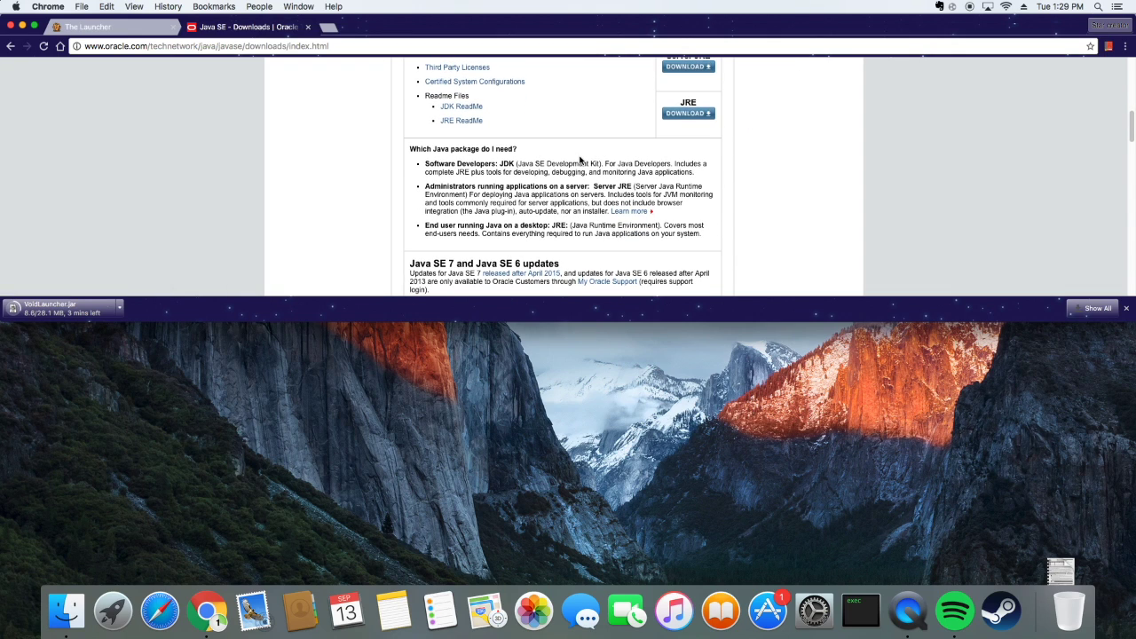
scroll(465, 91, "down", 1)
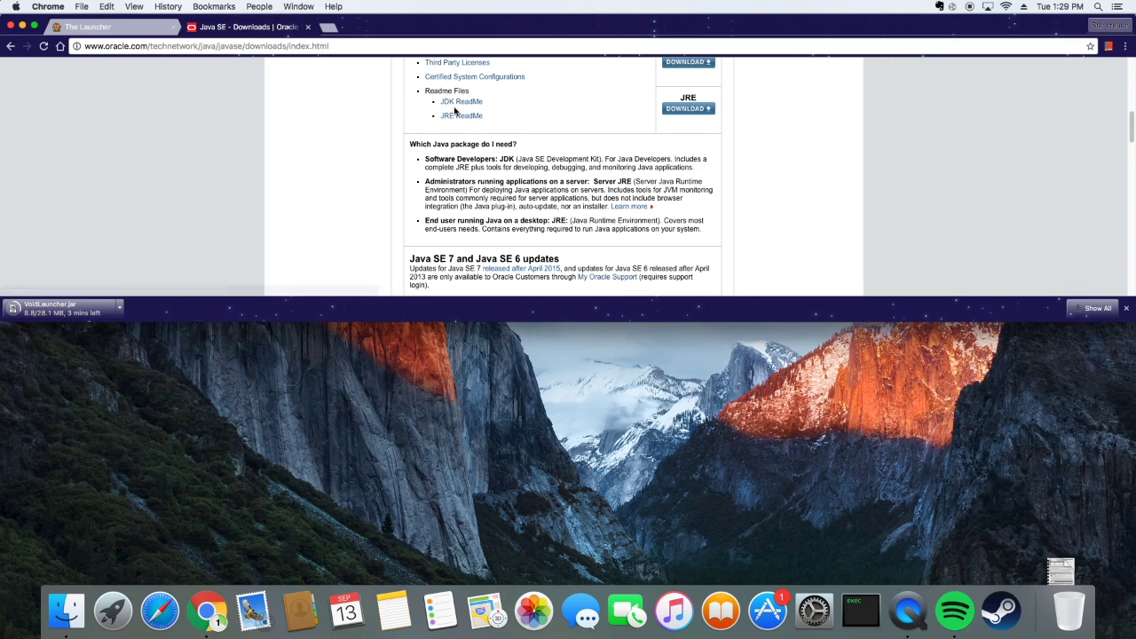
scroll(530, 136, "up", 2)
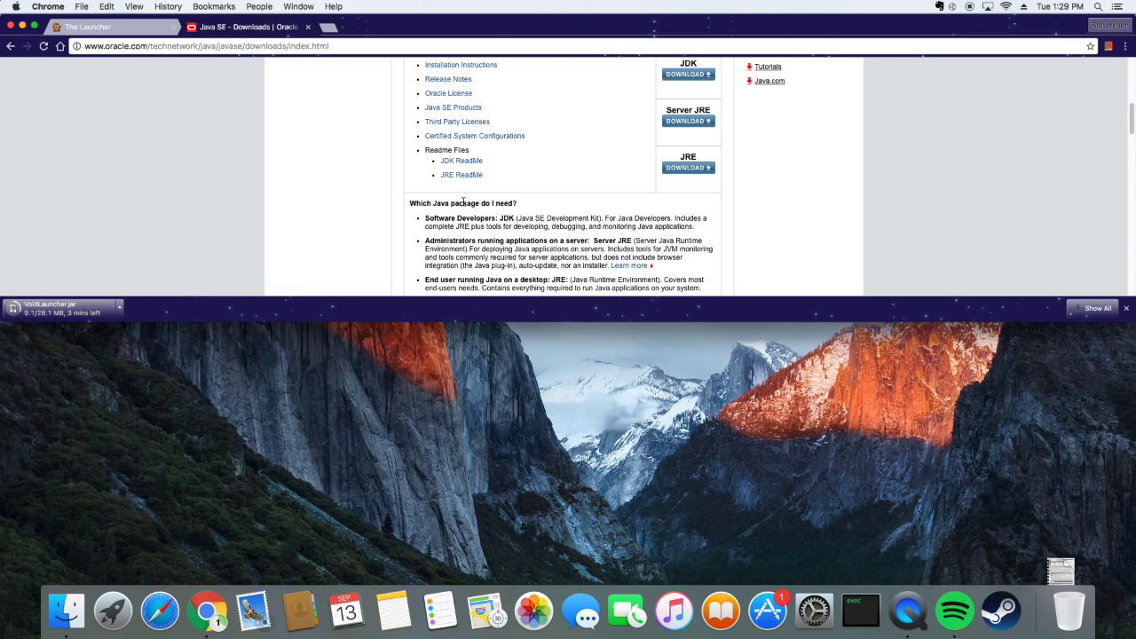
scroll(463, 202, "up", 2)
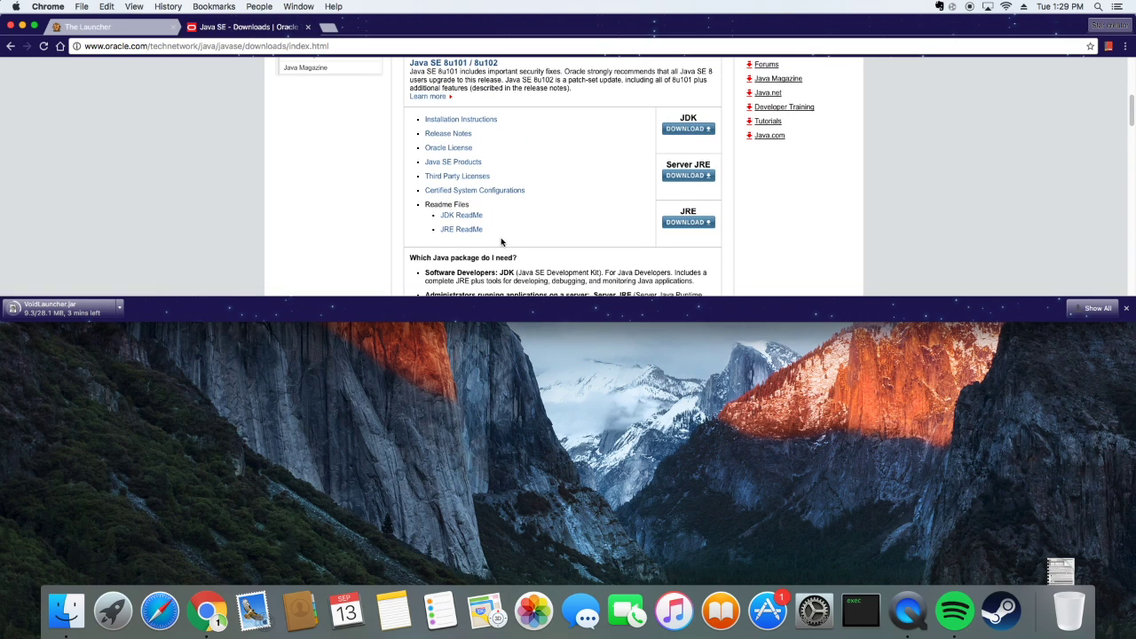
left_click(690, 132)
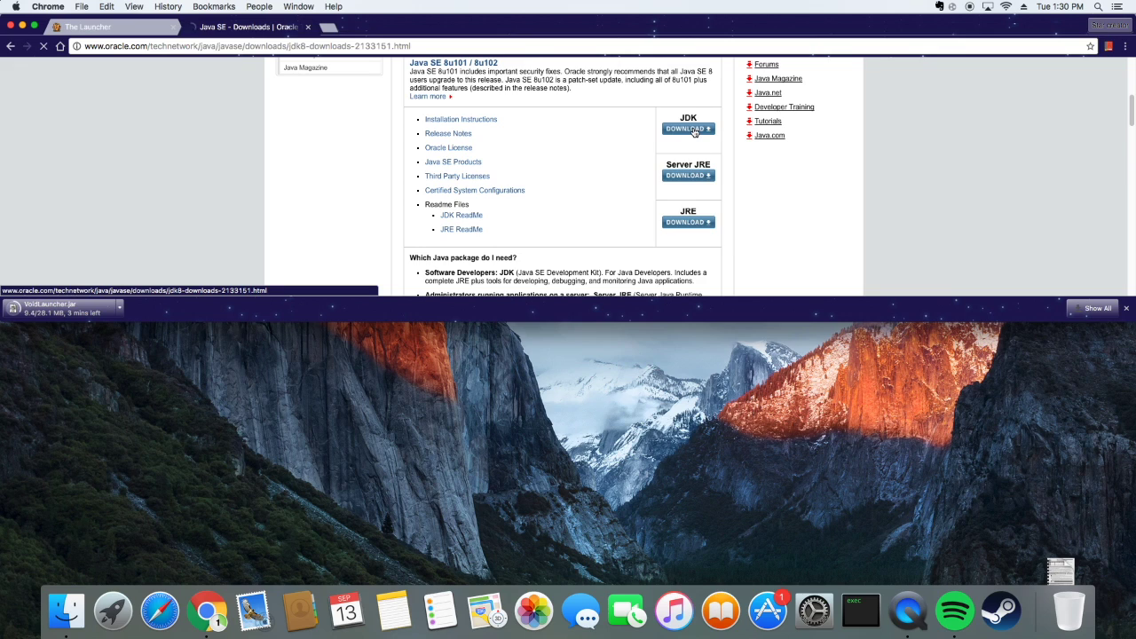
Accept the license agreement for Java SE Development Kit 8u101 and download jdk-8u101-macosx-x64.dmg for Mac OS X
scroll(654, 228, "down", 5)
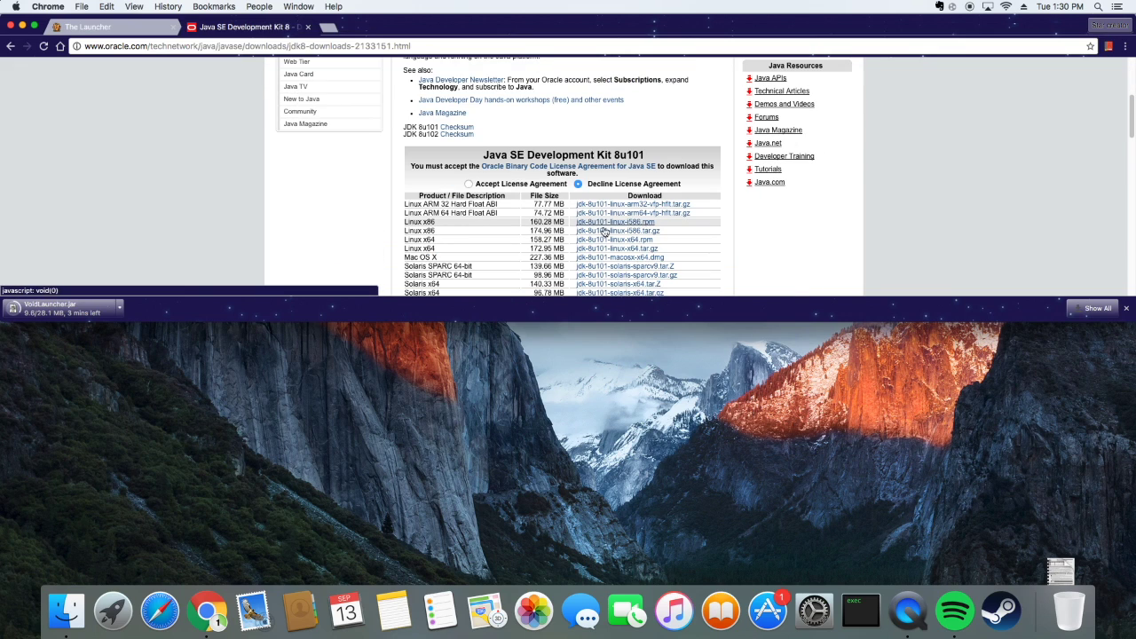
scroll(604, 232, "down", 2)
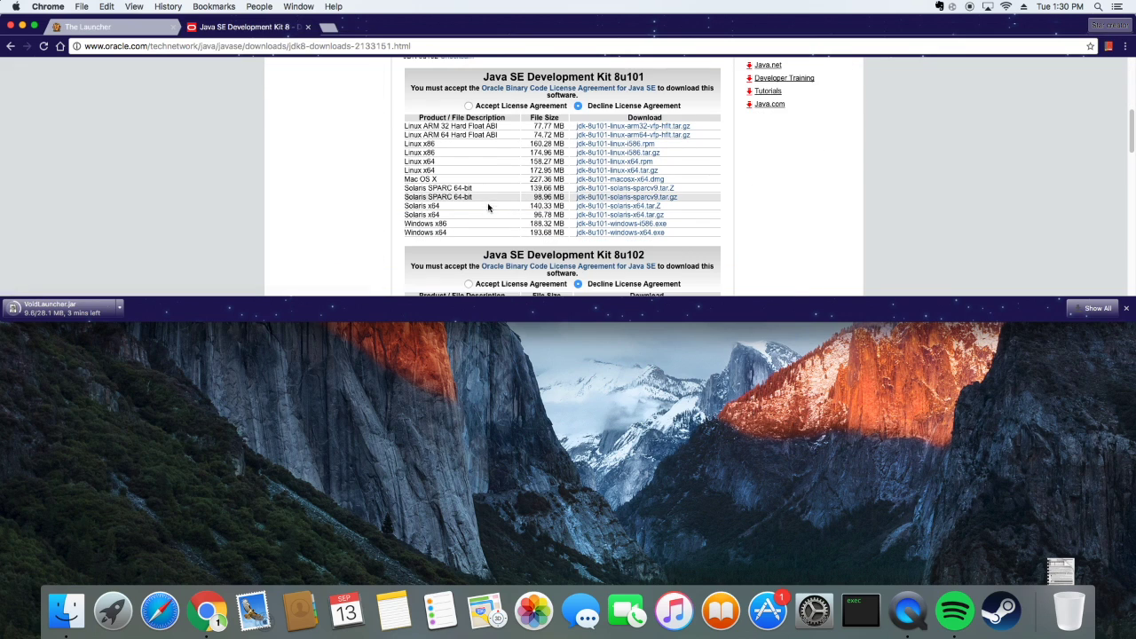
left_click(592, 181)
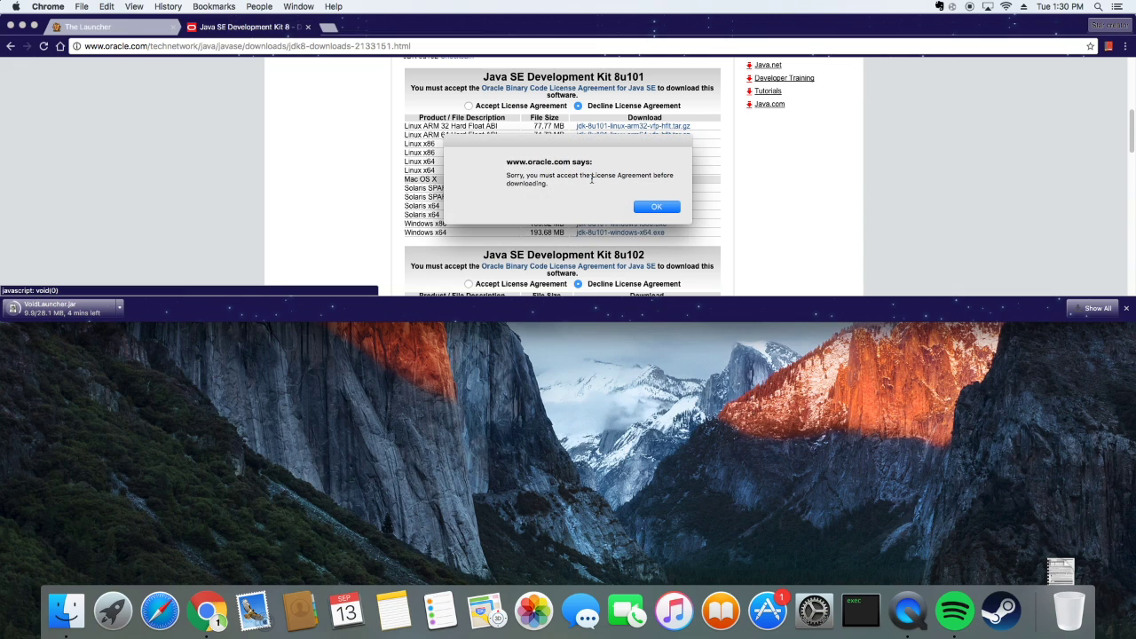
left_click(656, 206)
left_click(467, 105)
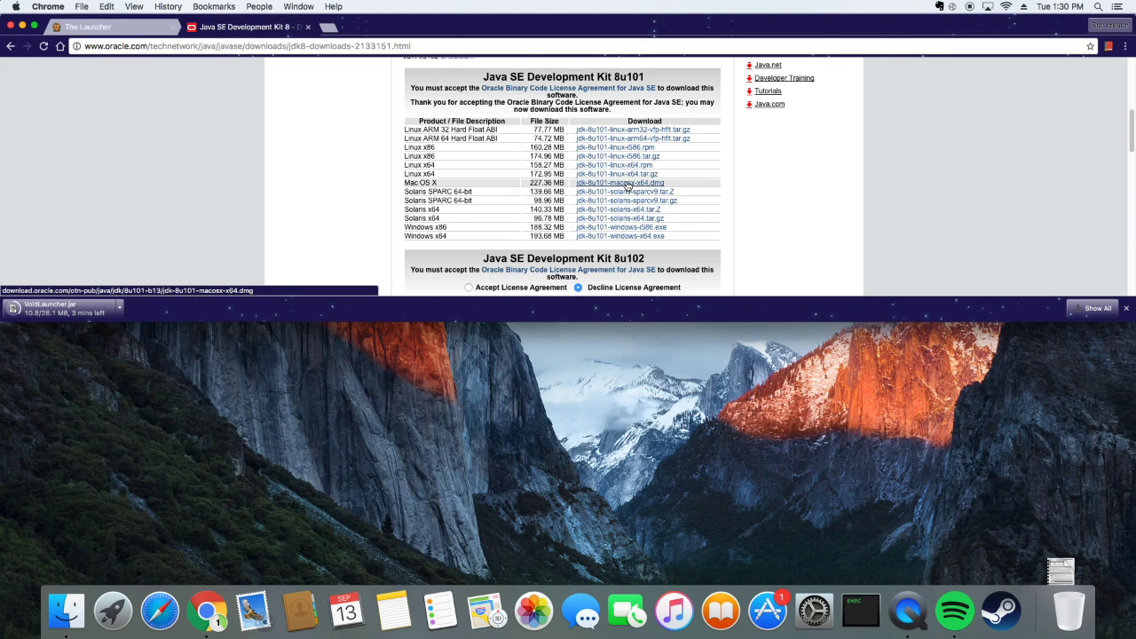
left_click(626, 184)
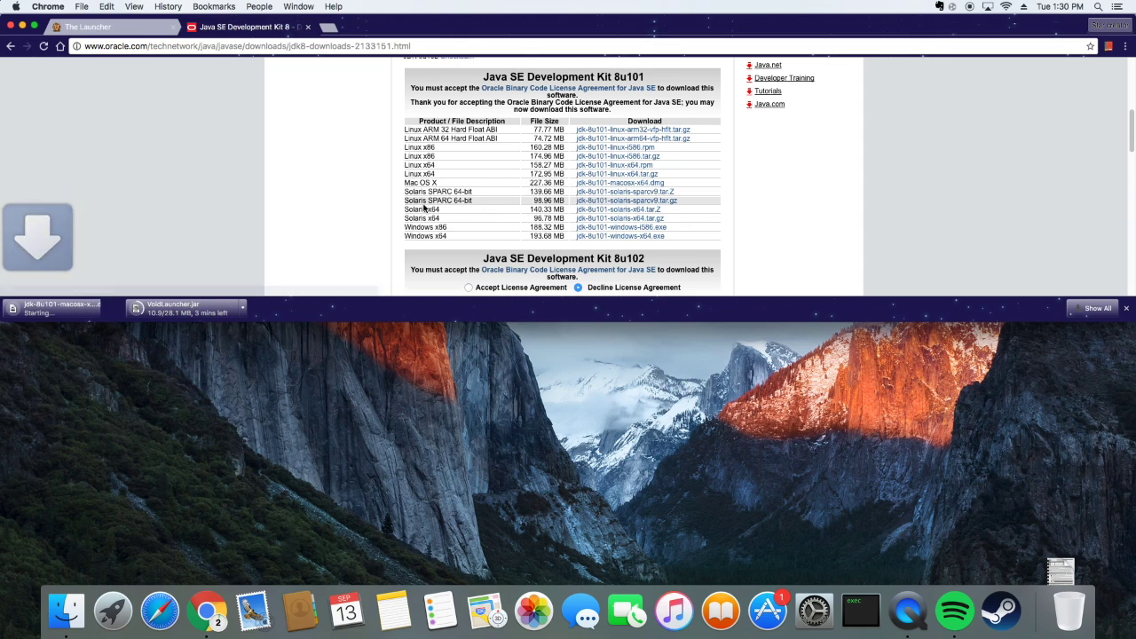
Go back to the Java SE Downloads page, open the JRE download page and accept the JRE 8u101 license agreement
left_click(5, 46)
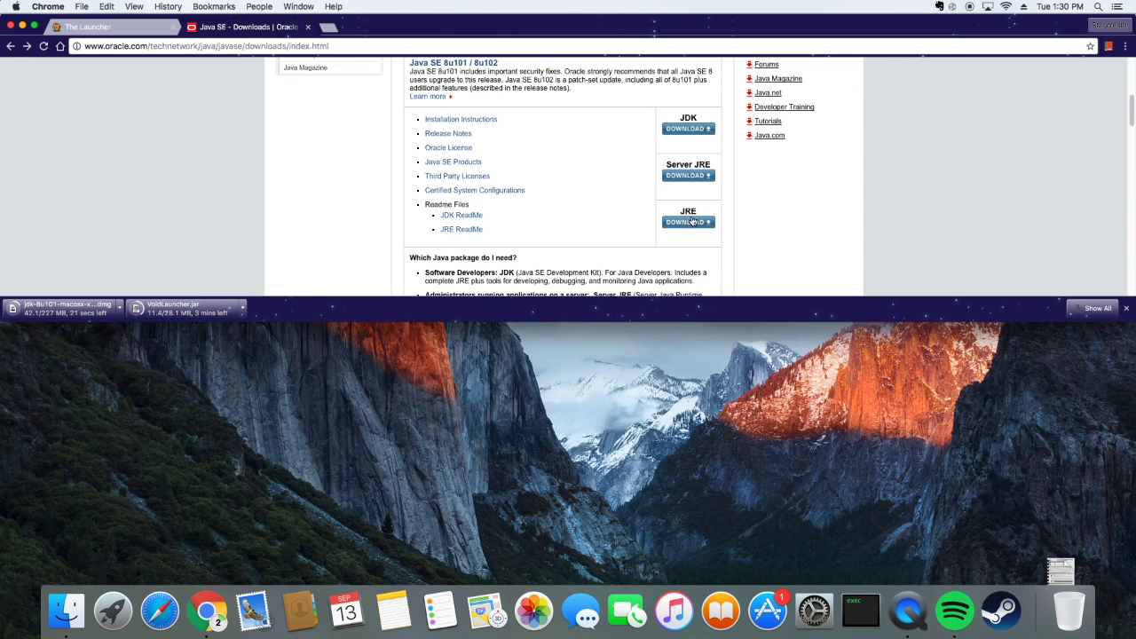
left_click(692, 221)
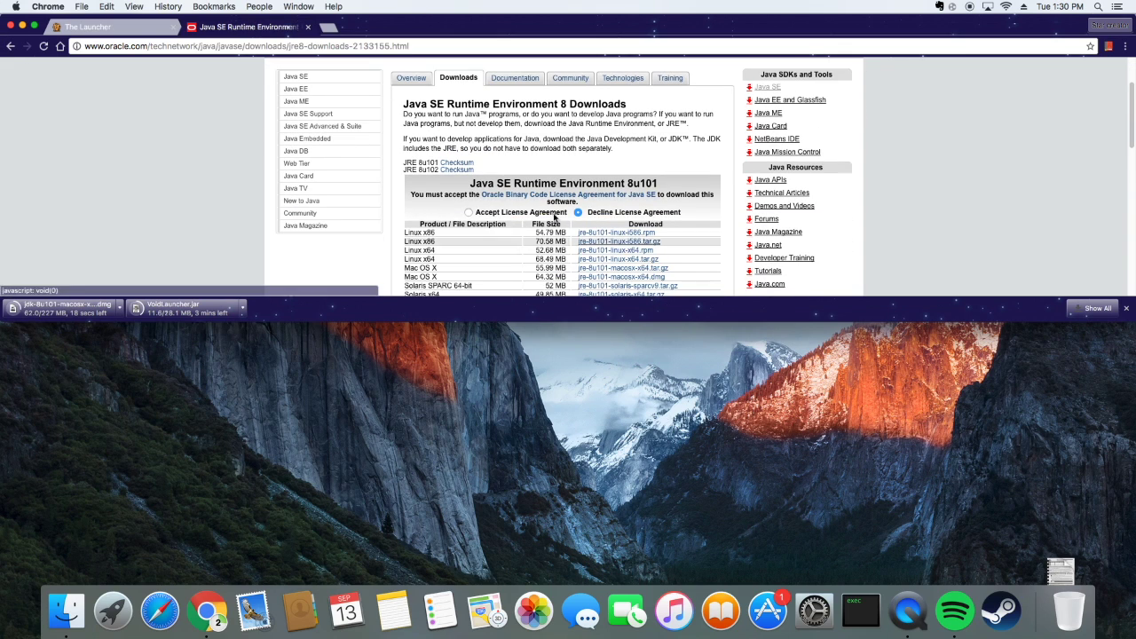
left_click(468, 212)
scroll(611, 234, "down", 2)
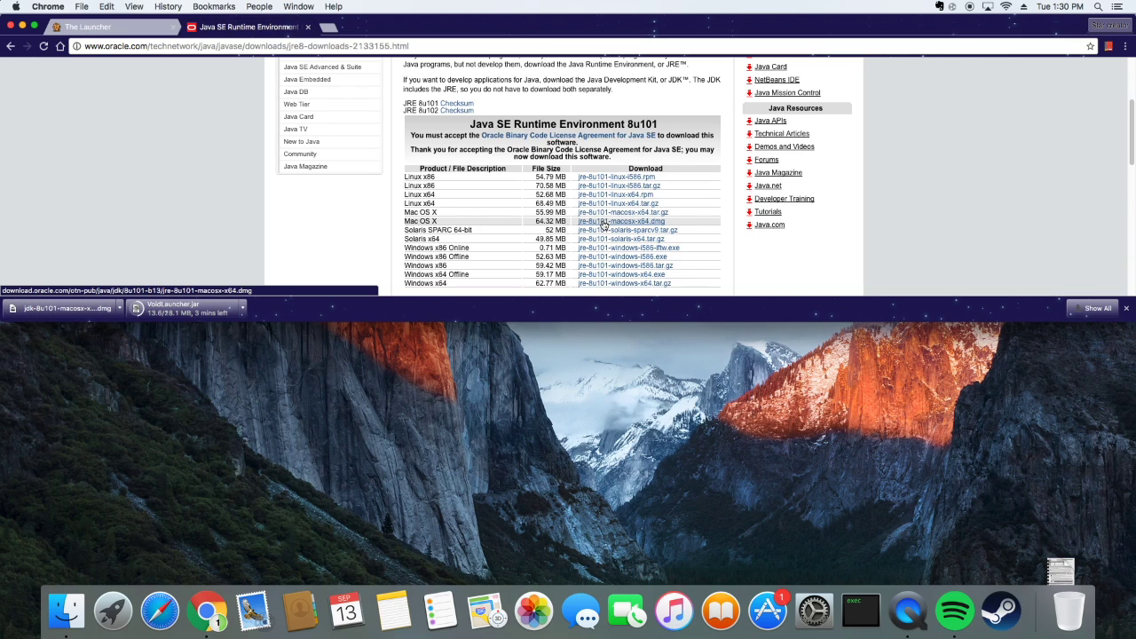
Place the downloaded jdk-8u101-macosx-x64.dmg on the desktop and open it, skipping the verification
left_click_drag(62, 310, 232, 380)
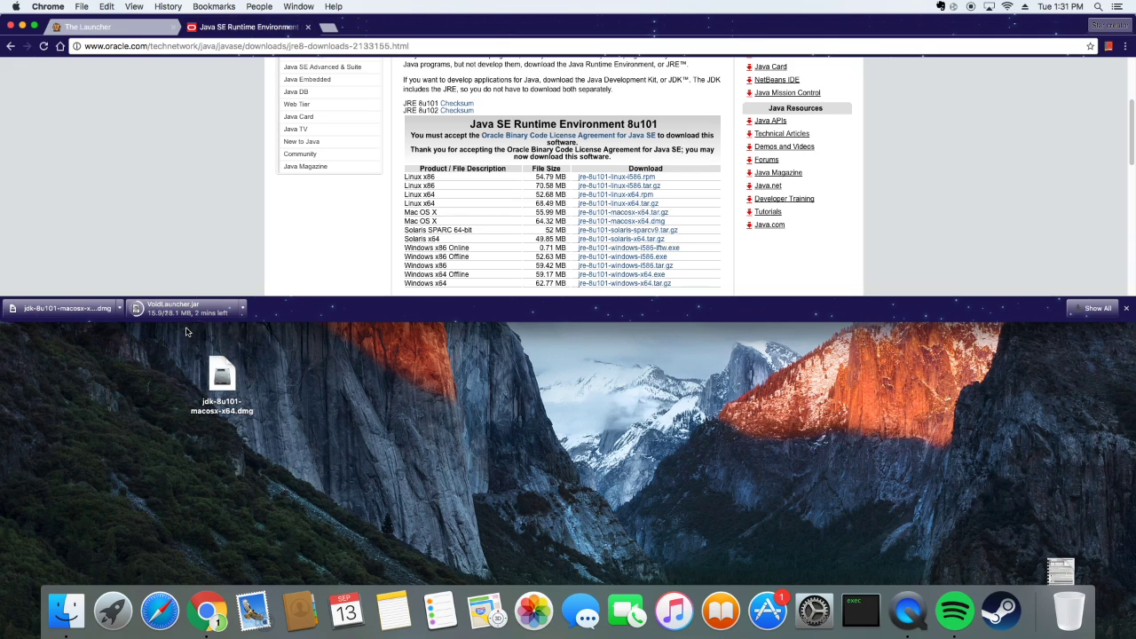
double_click(226, 377)
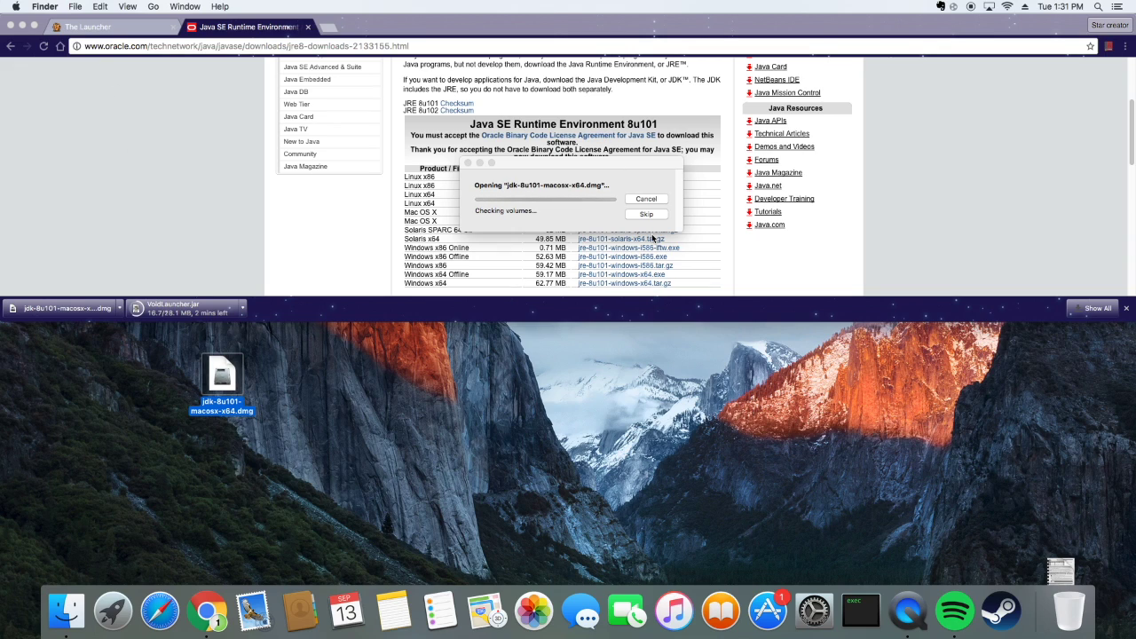
left_click(661, 216)
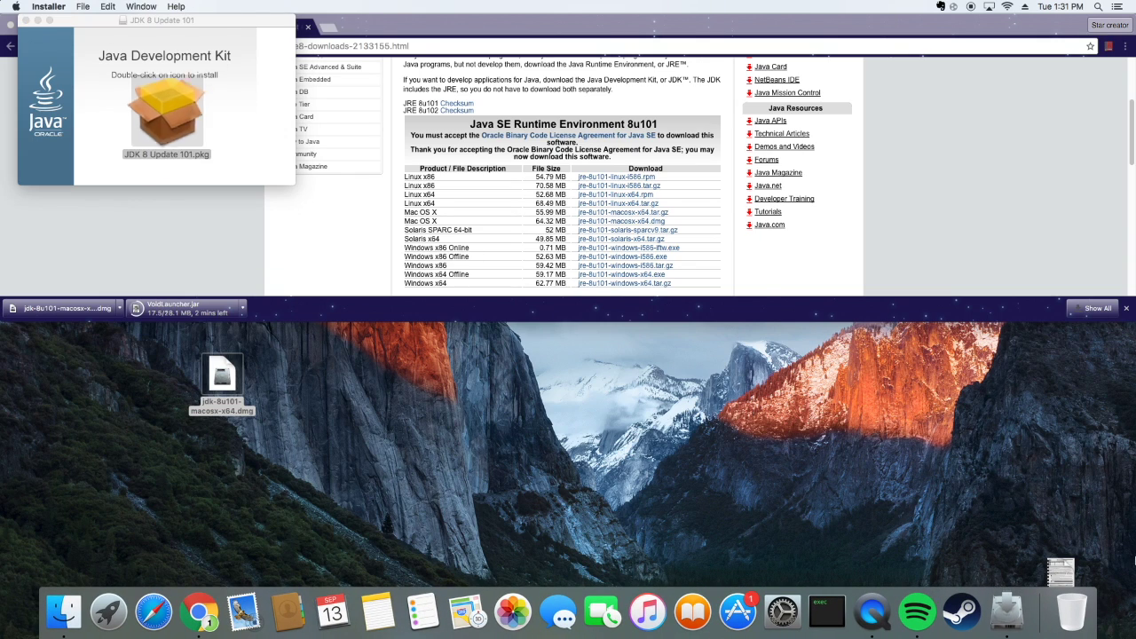
Run the standard installation of JDK 8 Update 101 on Macintosh HD and close the disk image window
left_click(694, 392)
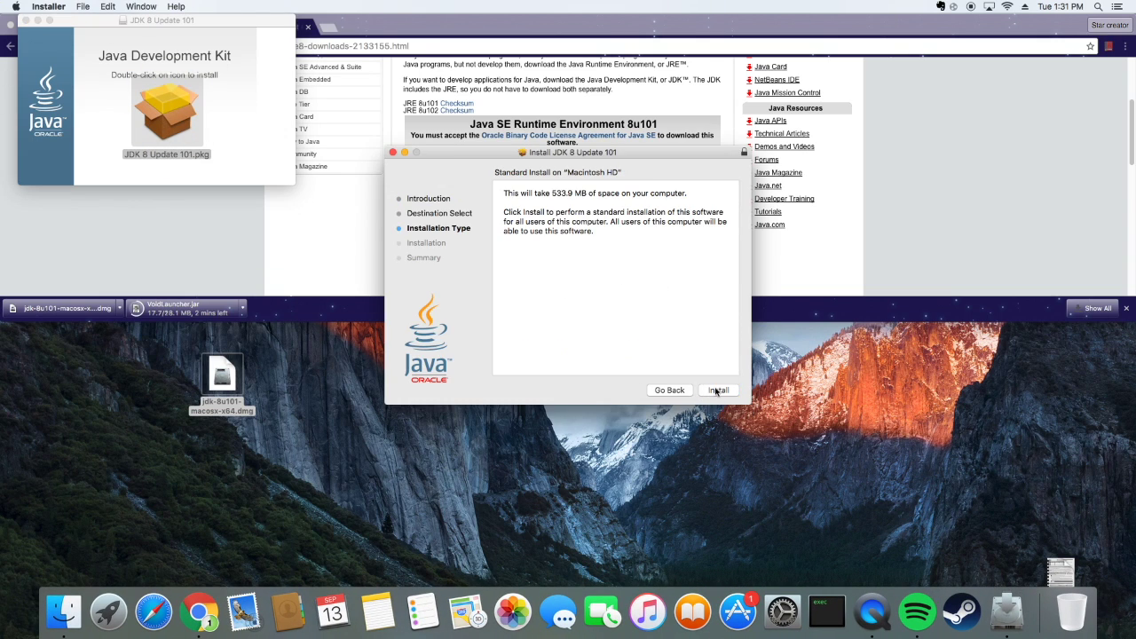
left_click(717, 390)
left_click(623, 242)
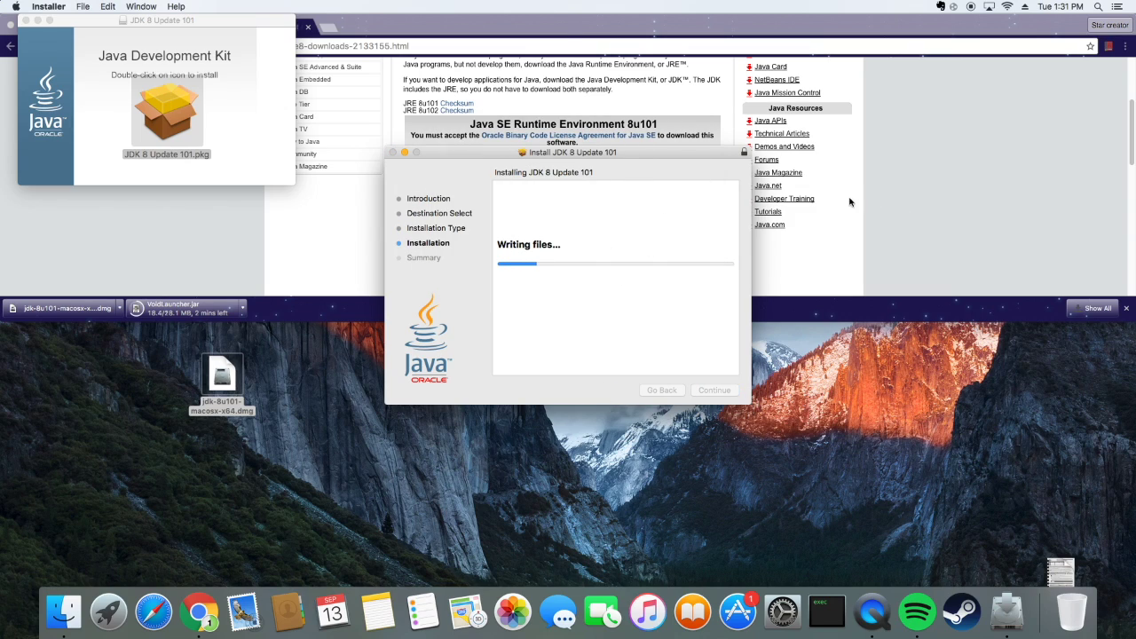
left_click(26, 20)
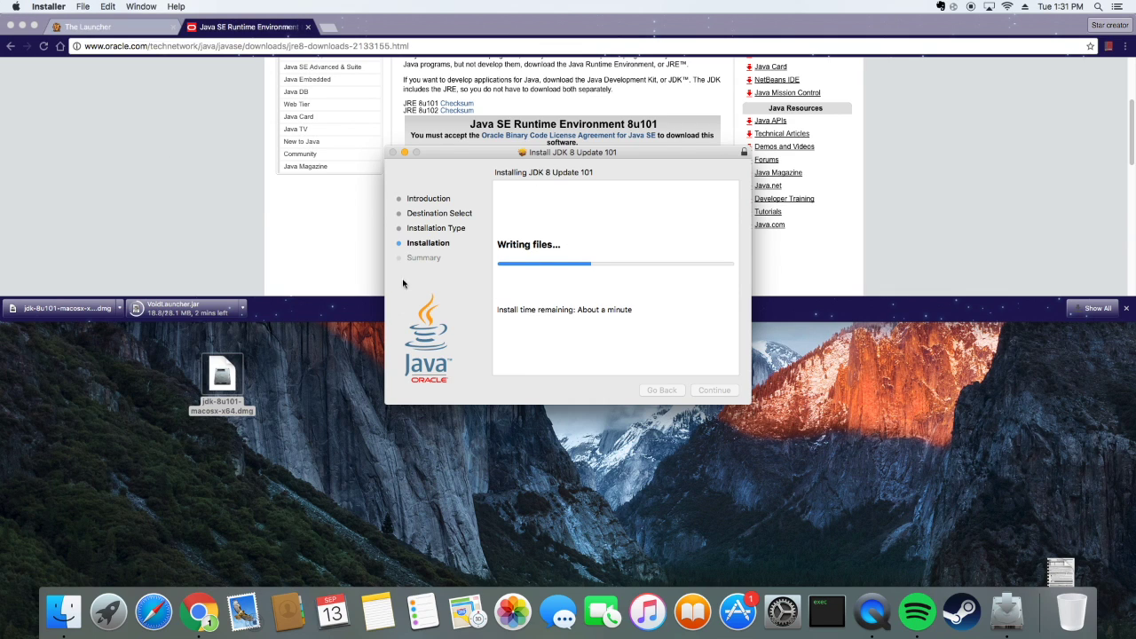
Return to the Void Launcher page during the installation and close the JDK 8 Update 101 installer once it finishes
left_click(151, 26)
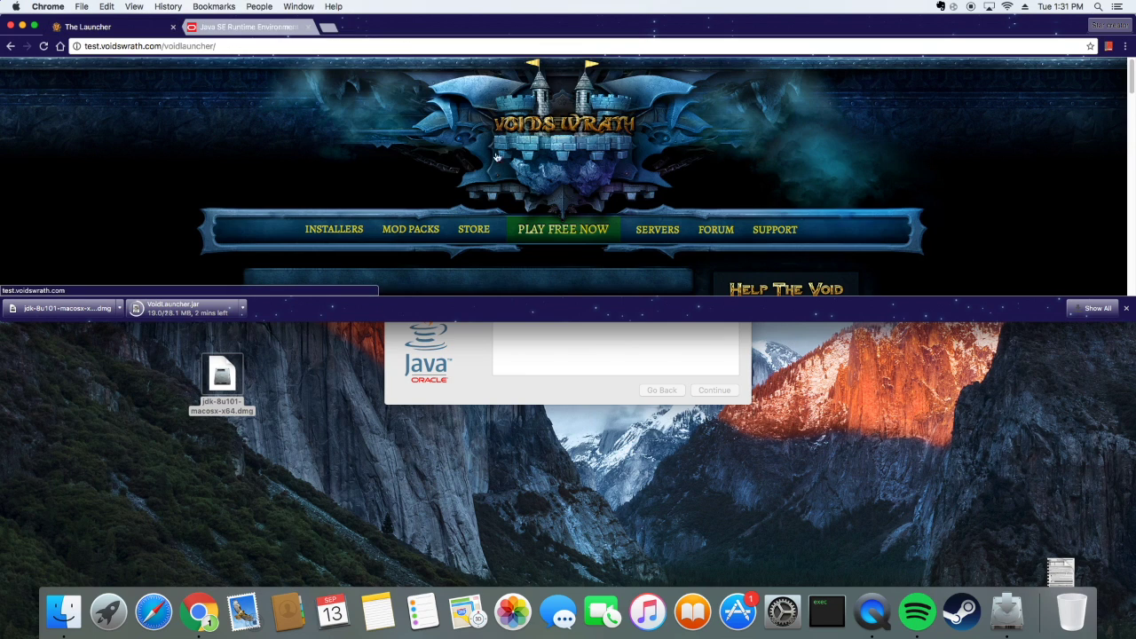
scroll(424, 160, "down", 10)
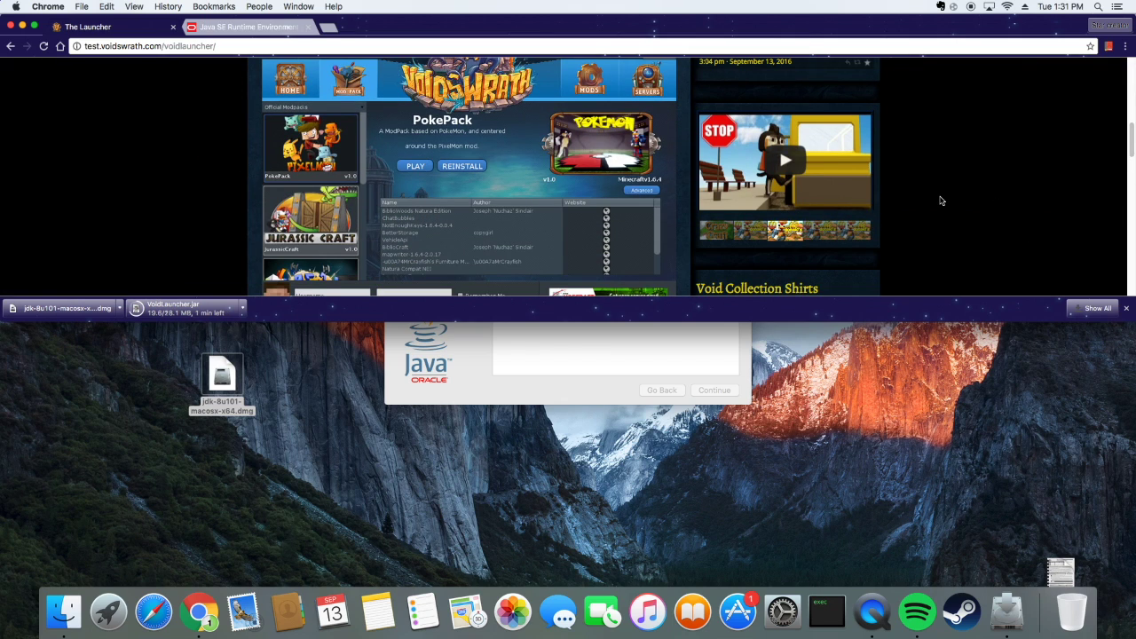
scroll(943, 200, "up", 3)
scroll(939, 199, "down", 5)
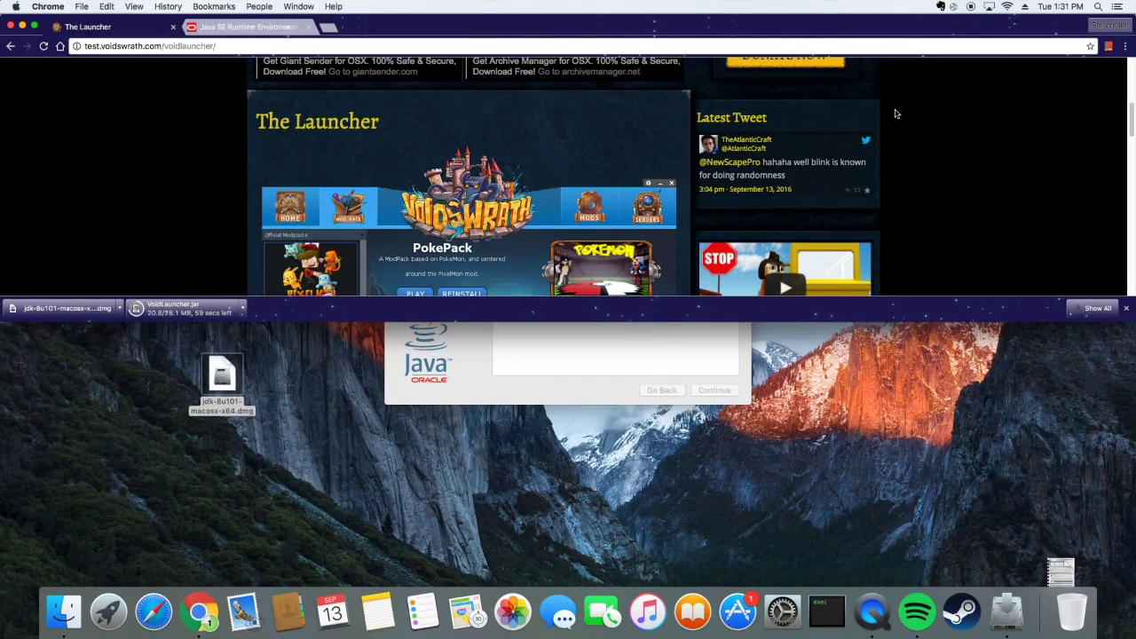
scroll(923, 169, "down", 1)
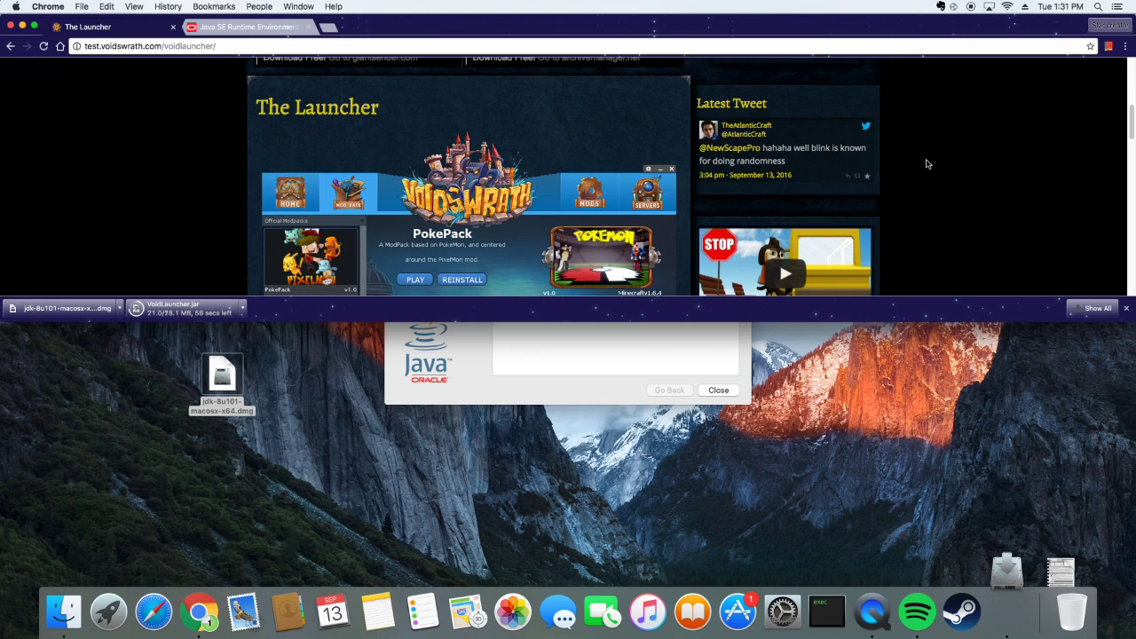
left_click(726, 360)
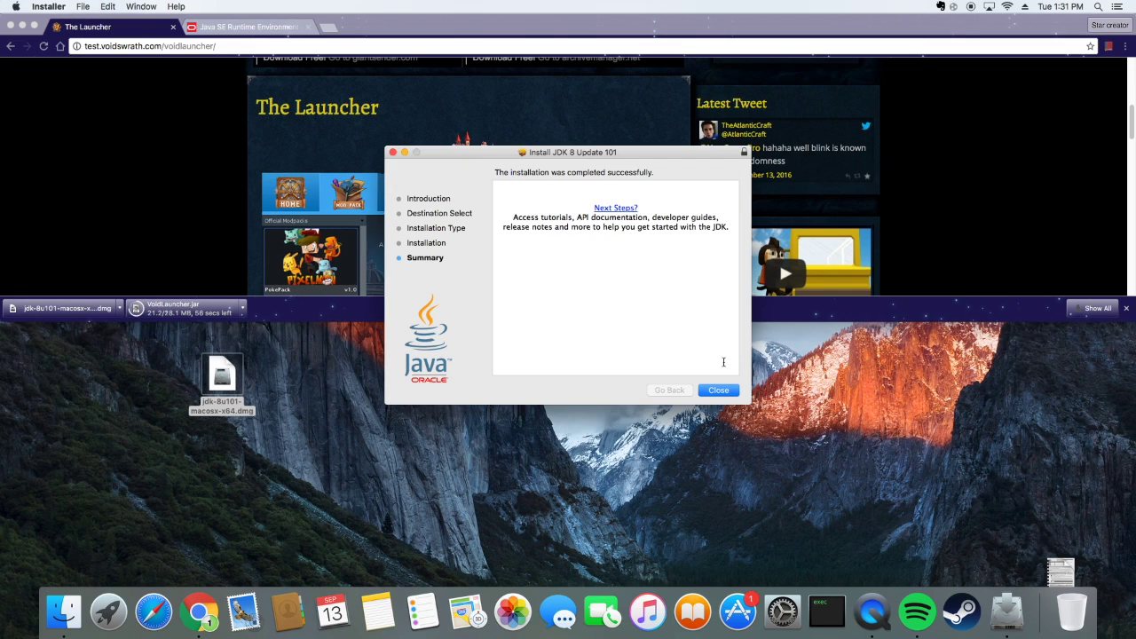
left_click(719, 390)
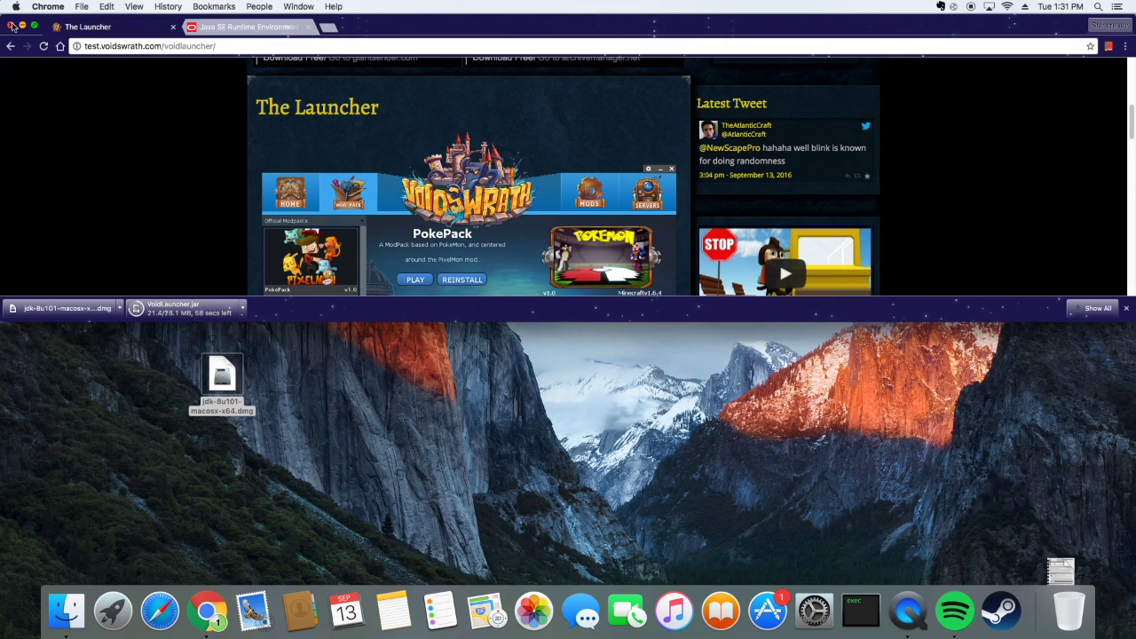
Eject the JDK 8 Update 101 disk image and clear the jdk-8u101-macosx-x64.dmg file off the desktop
left_click(23, 26)
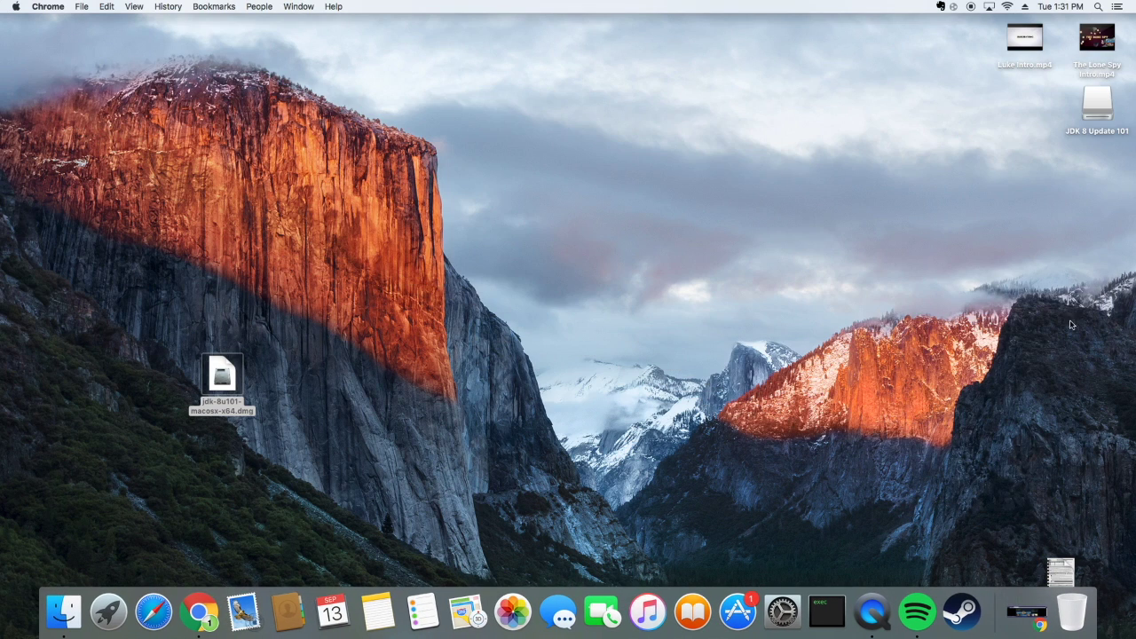
left_click_drag(1097, 102, 1071, 611)
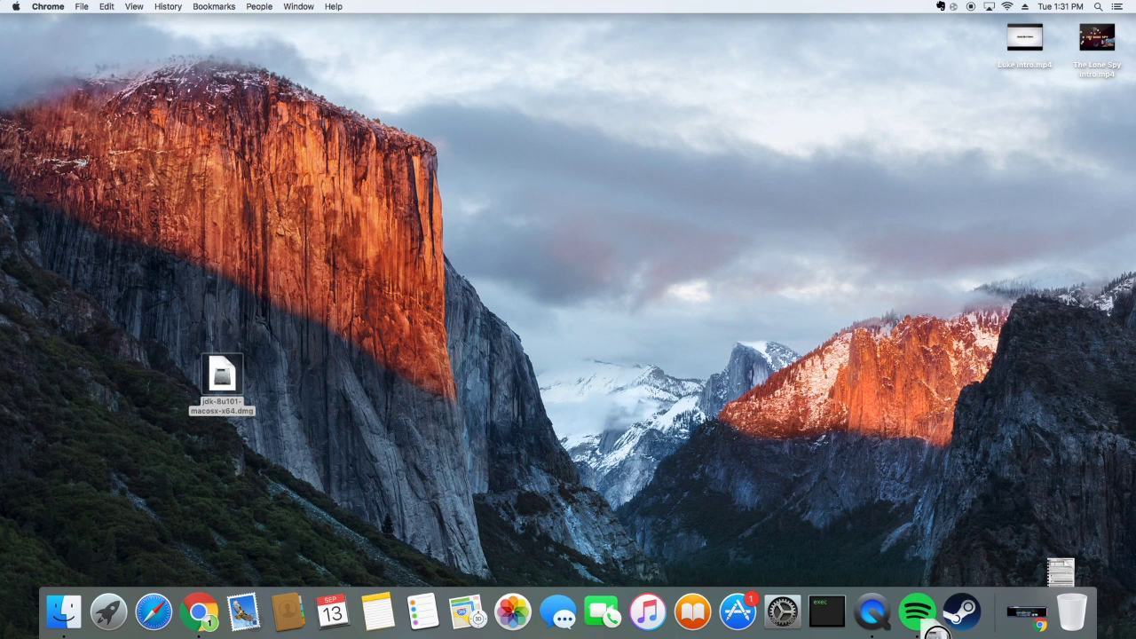
right_click(1071, 610)
left_click(1089, 566)
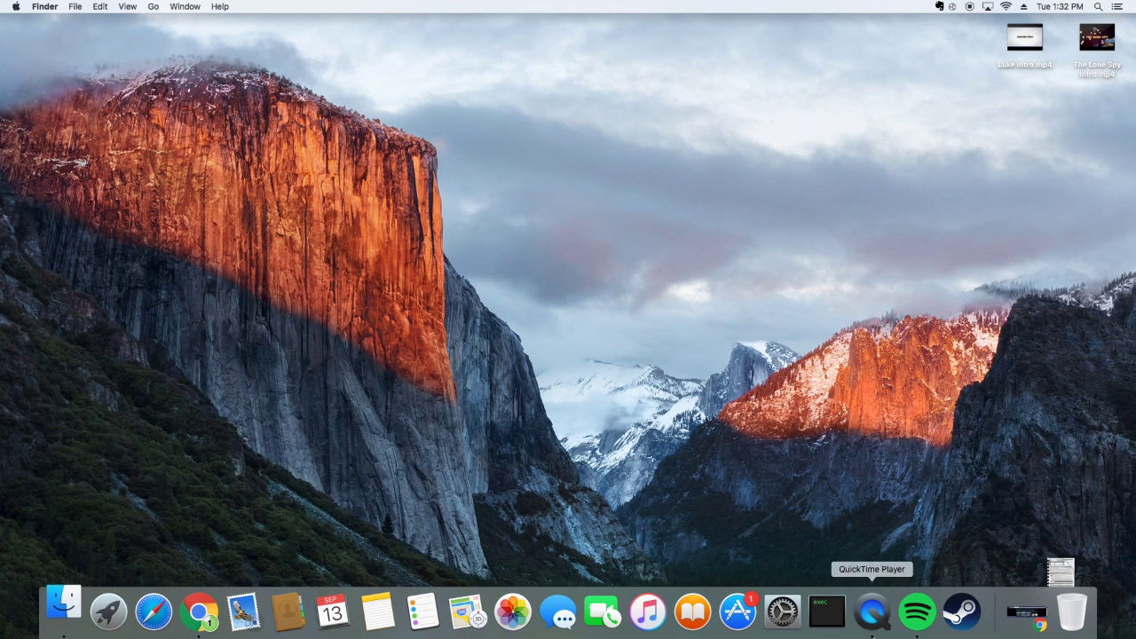
Place the downloaded VoidLauncher.jar on the desktop, close the launcher web page and move the file beside the other desktop items
left_click(199, 611)
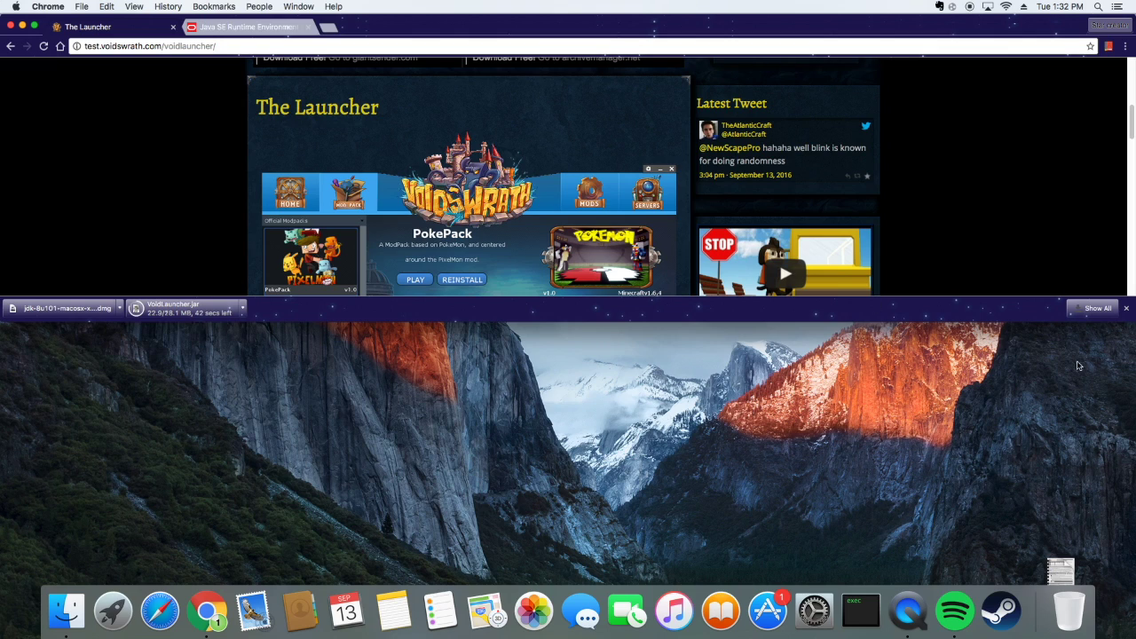
scroll(236, 253, "down", 5)
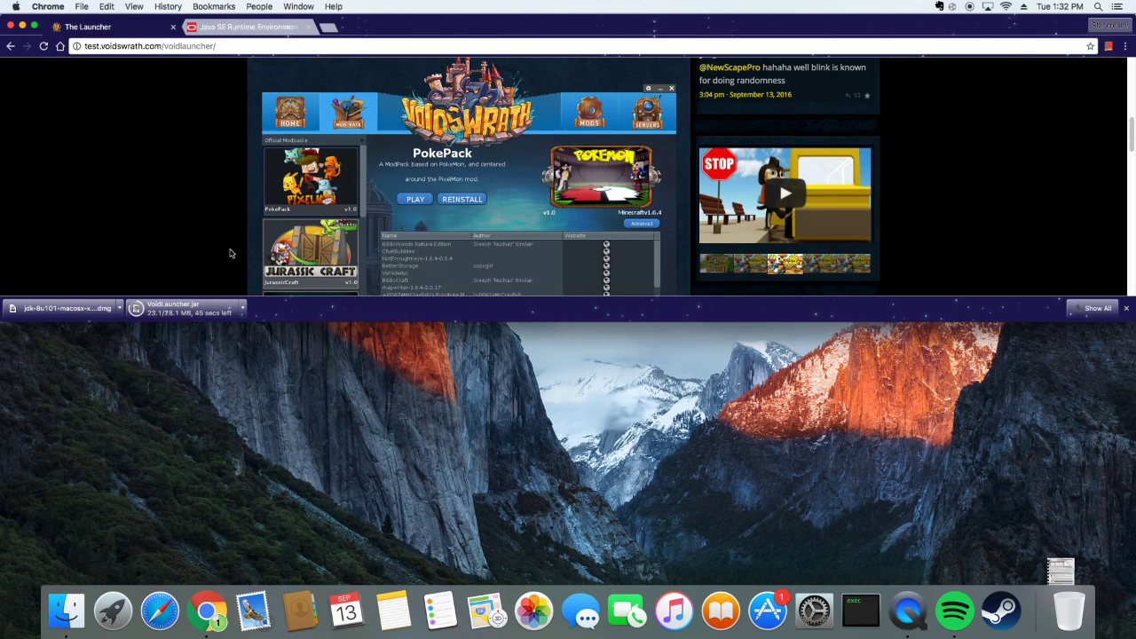
scroll(452, 231, "up", 2)
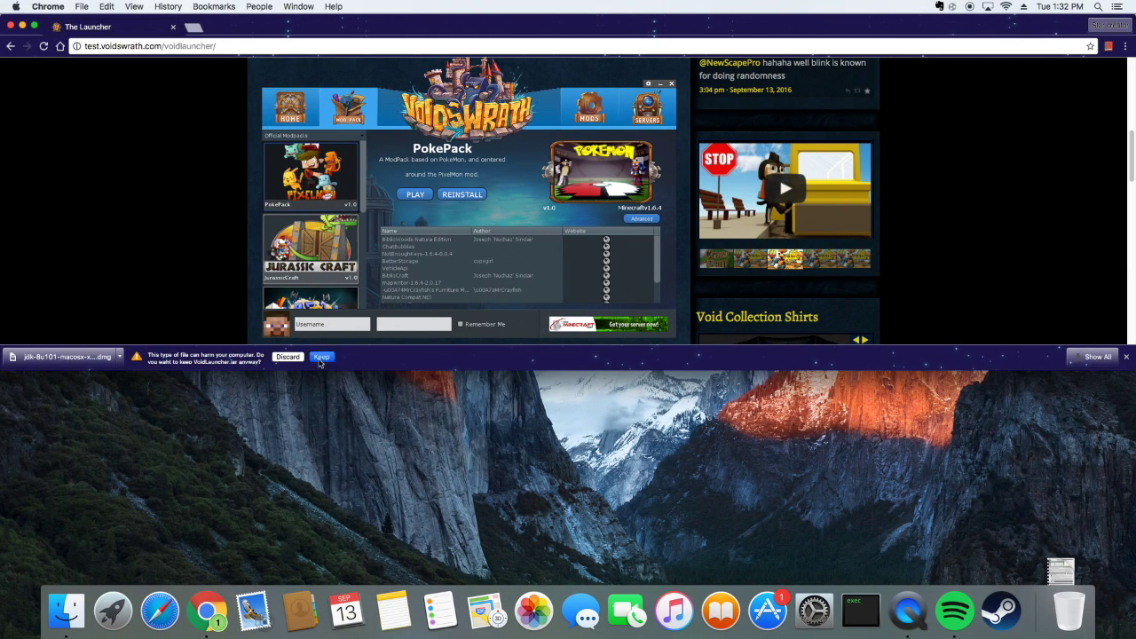
left_click_drag(158, 357, 230, 435)
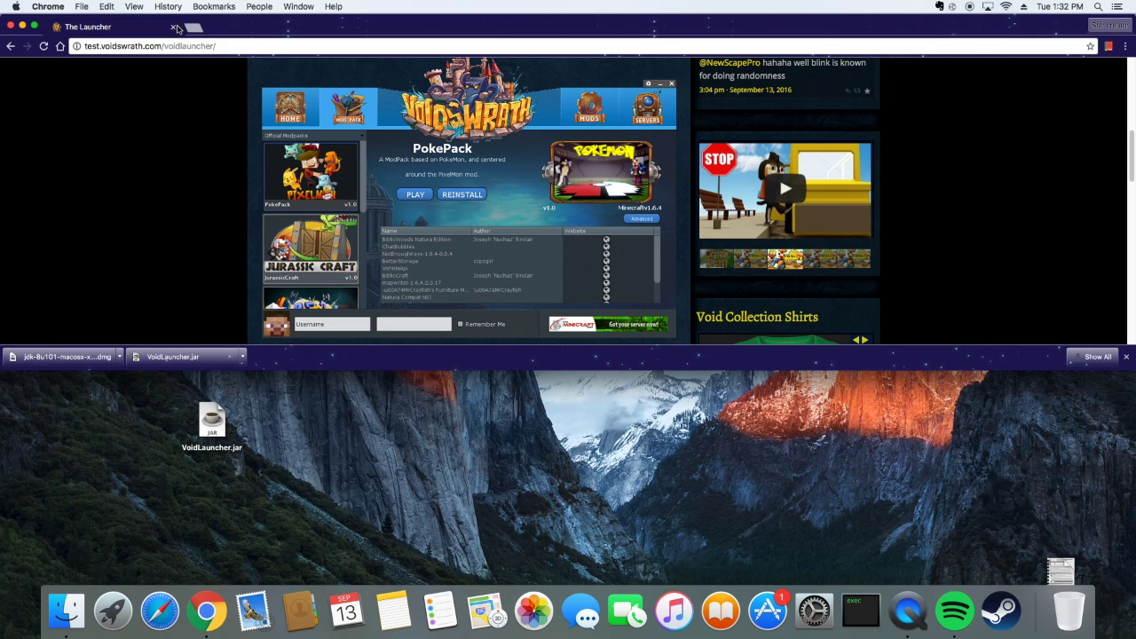
left_click(173, 26)
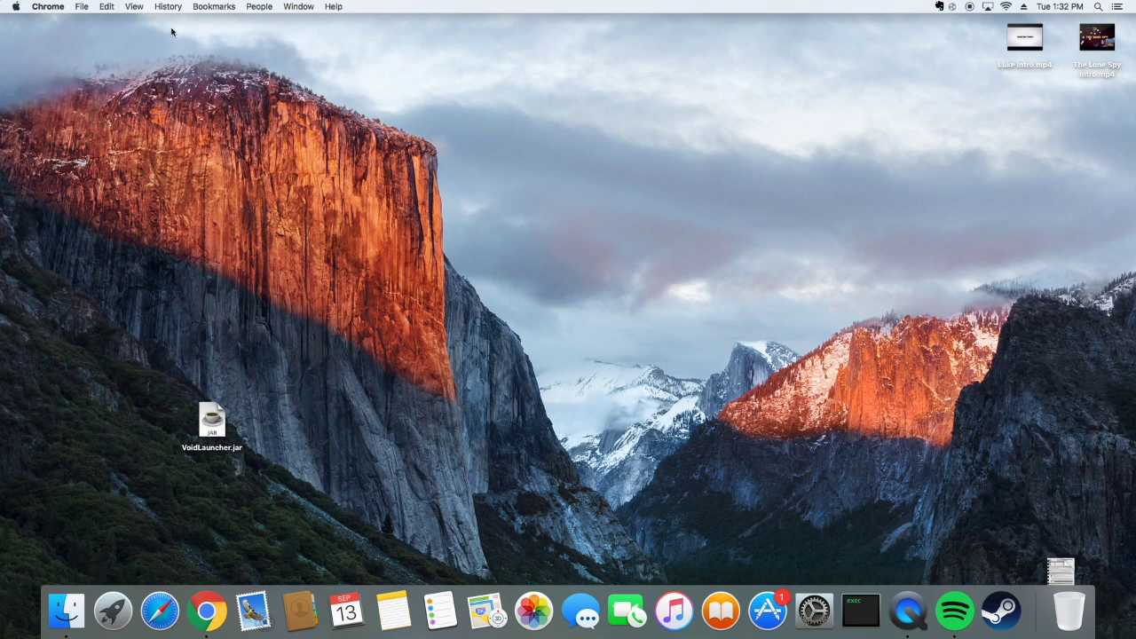
left_click_drag(217, 431, 956, 50)
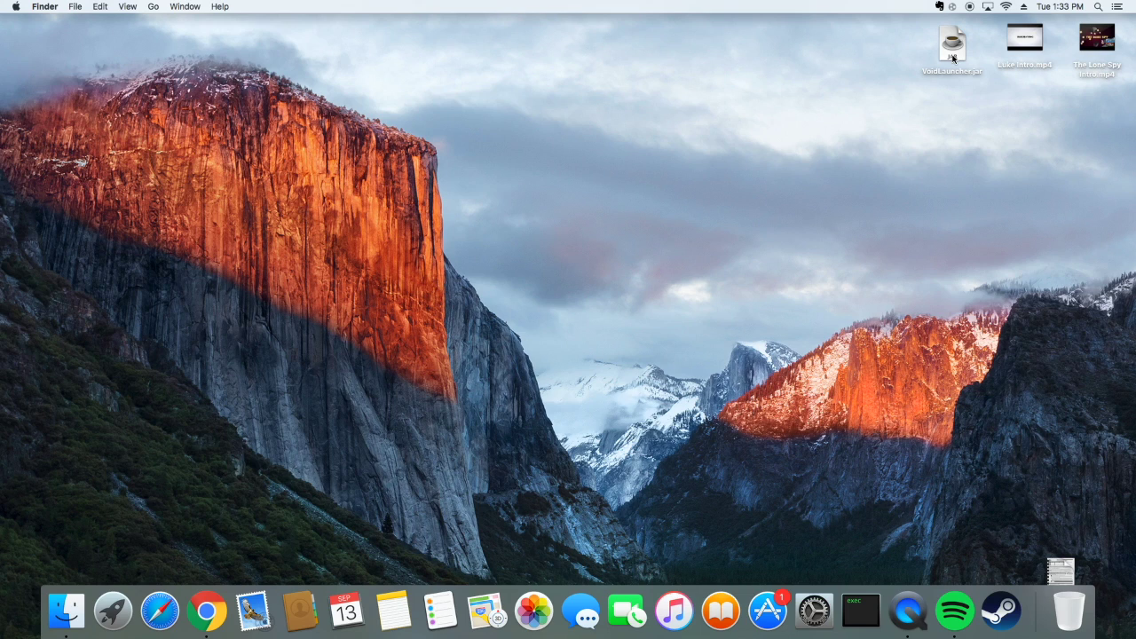
Try to open VoidLauncher.jar directly from the desktop
double_click(955, 53)
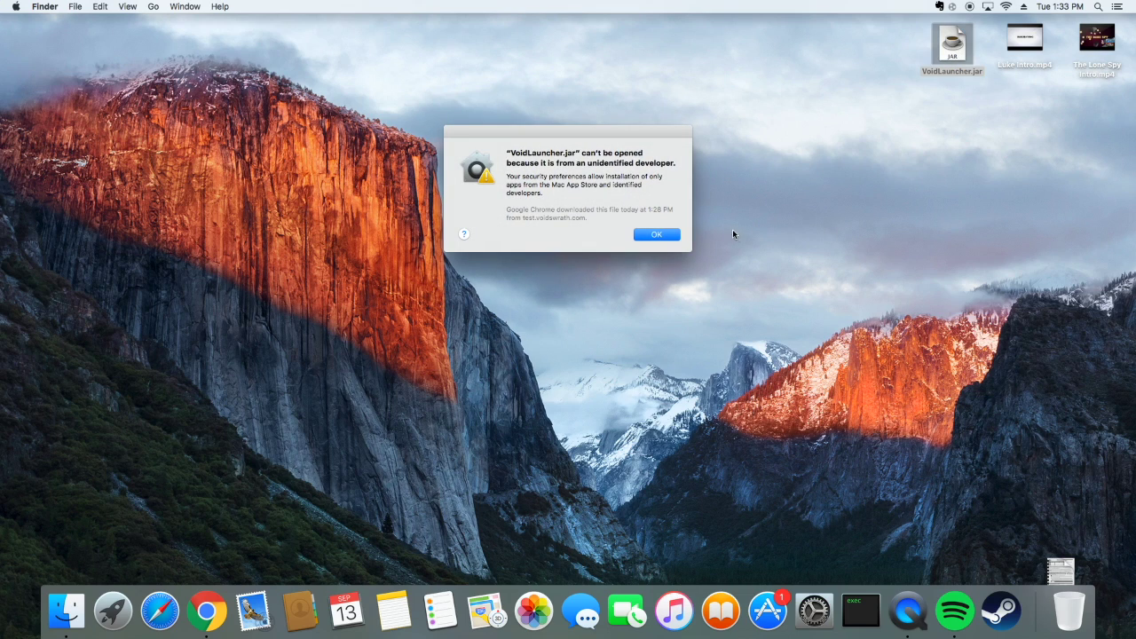
left_click(657, 235)
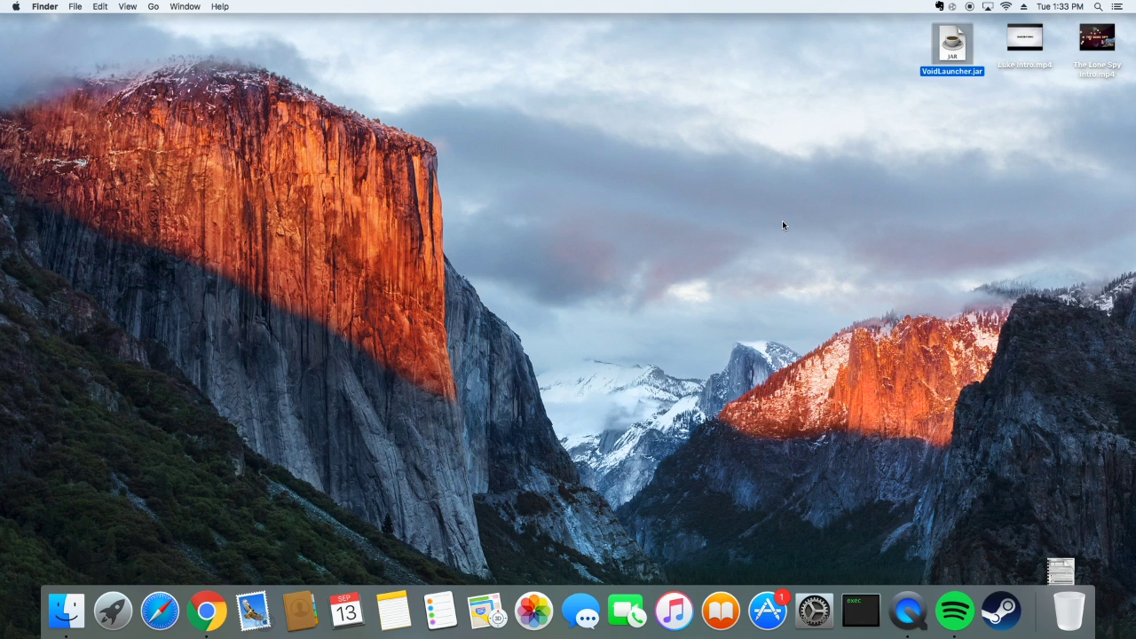
left_click(923, 161)
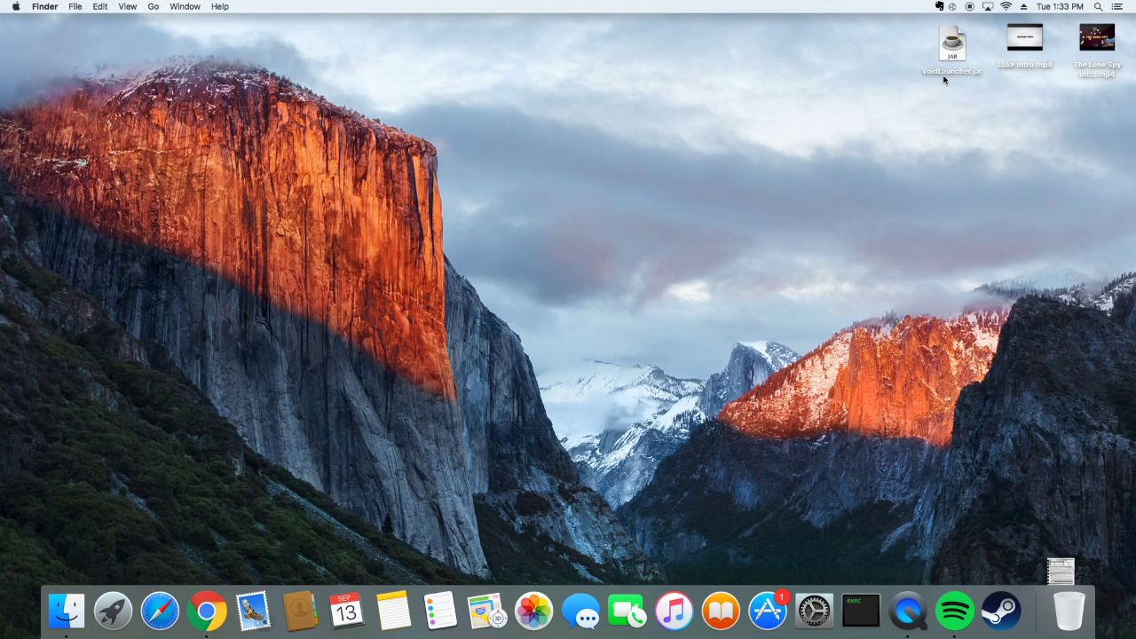
Open VoidLauncher.jar with permission to run despite its unidentified developer and select the CrazyCraft 3 mod pack
right_click(945, 45)
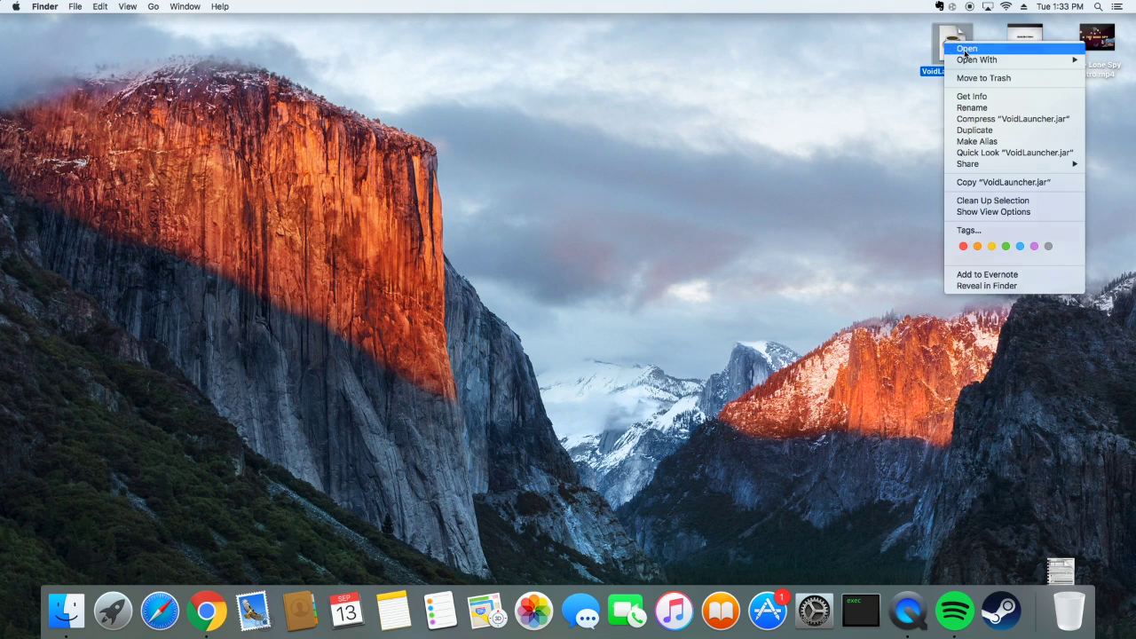
left_click(966, 50)
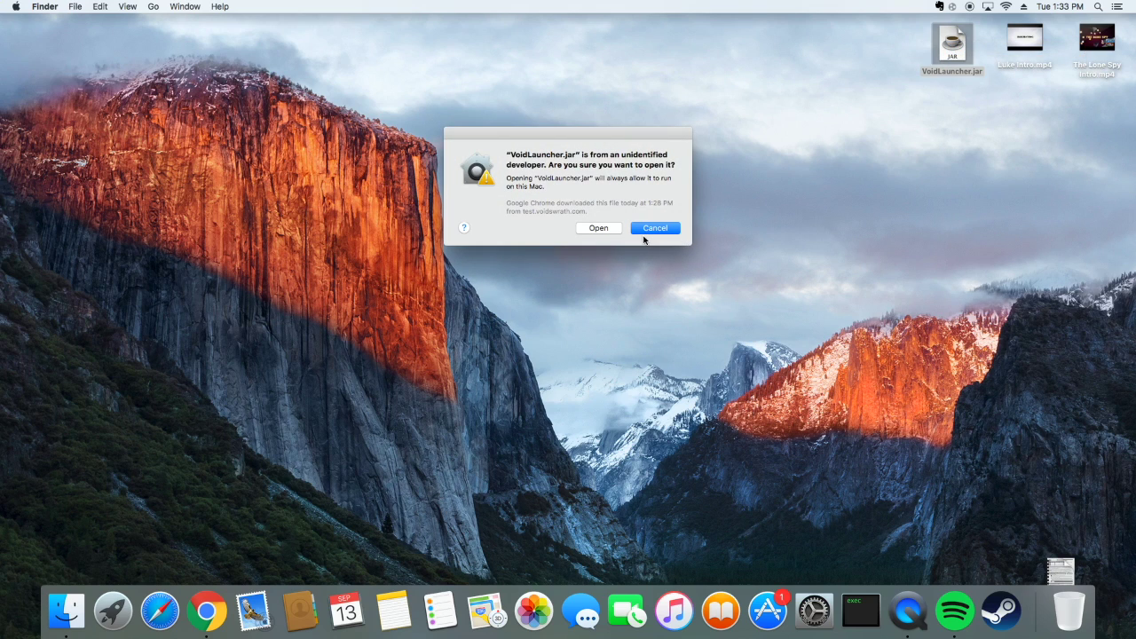
left_click(605, 231)
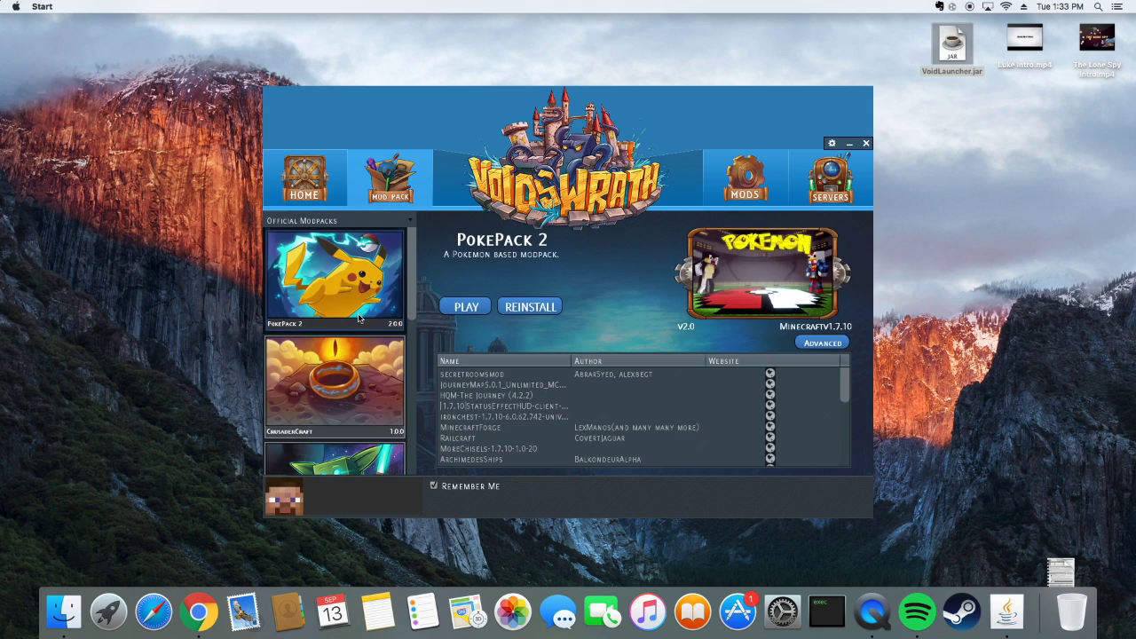
scroll(361, 318, "down", 5)
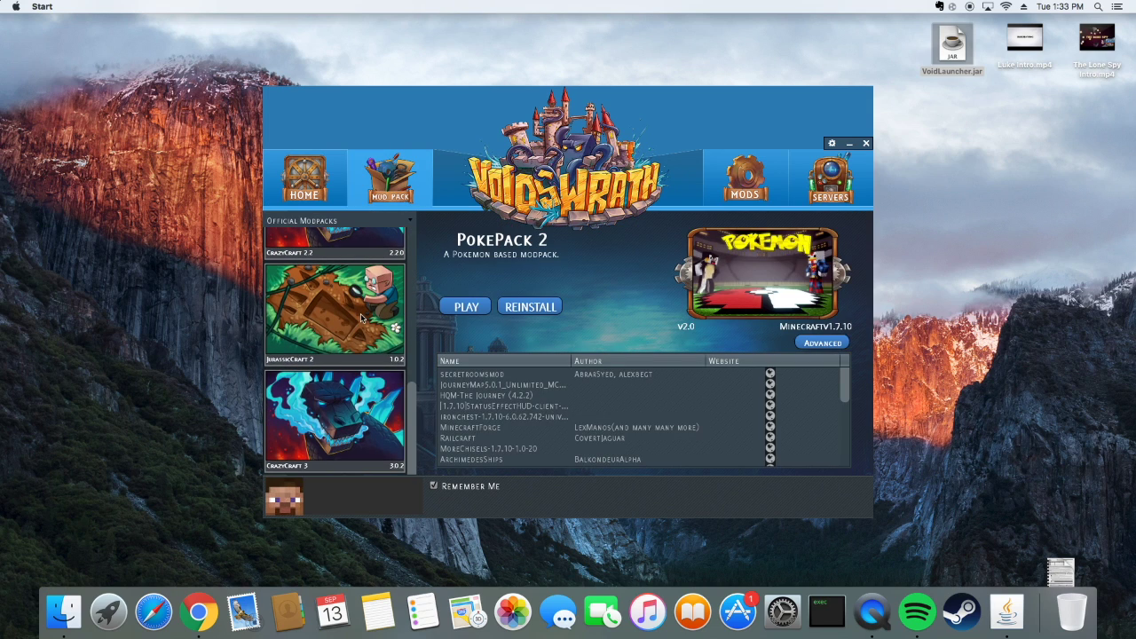
left_click(335, 430)
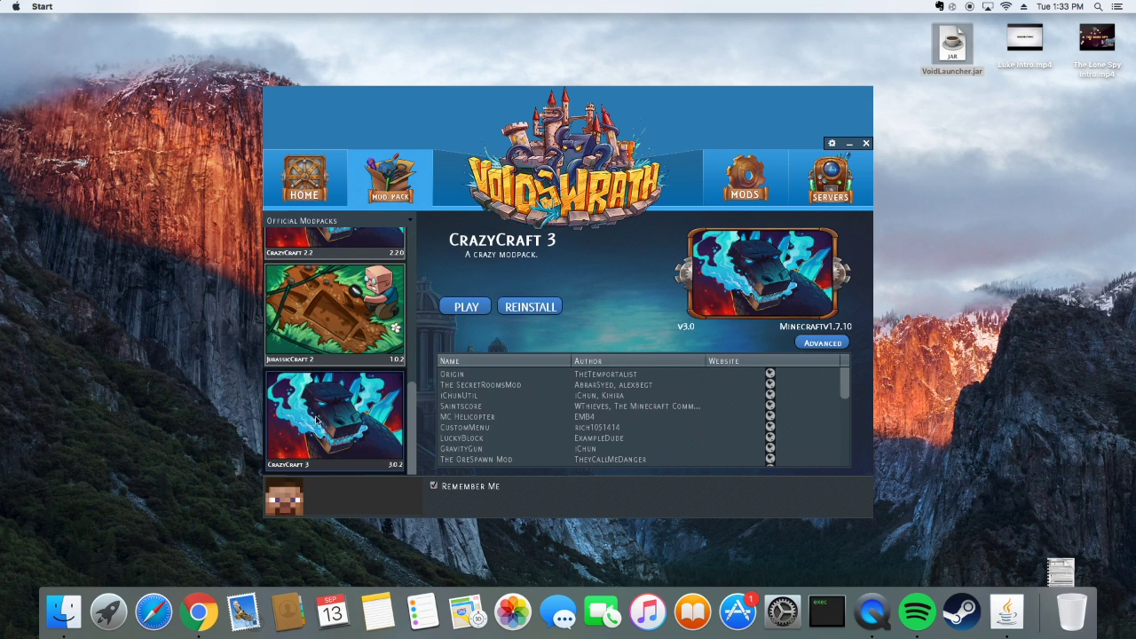
Open the launcher options and examine the minimum and maximum memory allocated to Minecraft
left_click(832, 143)
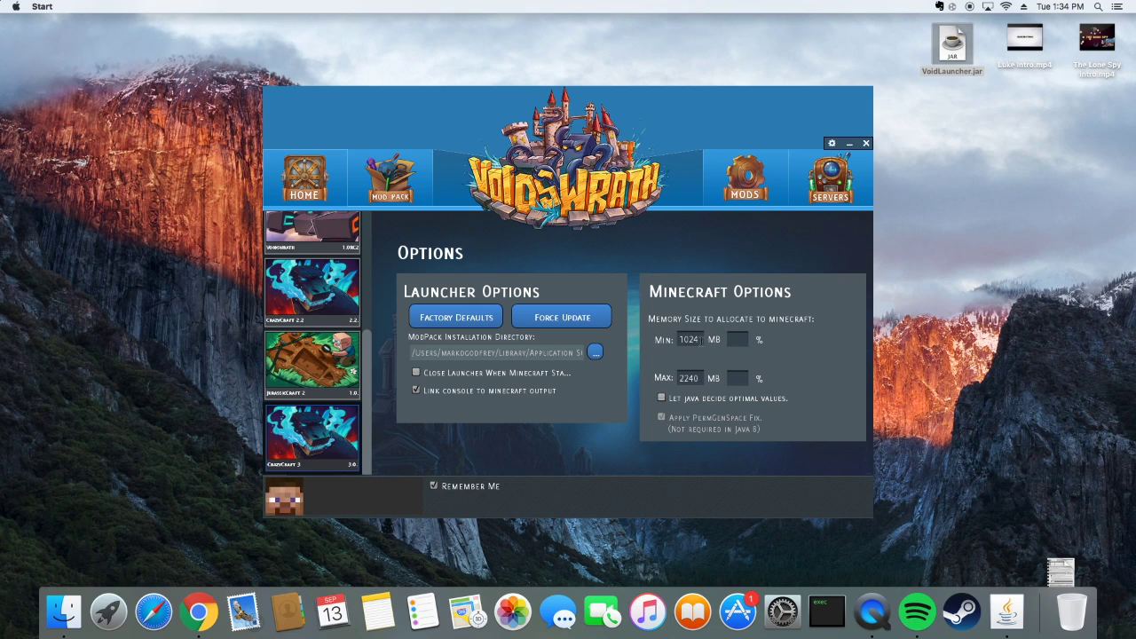
double_click(701, 339)
key("Right")
double_click(677, 344)
double_click(689, 378)
Return to the CrazyCraft 3 mod pack and launch it
left_click(337, 436)
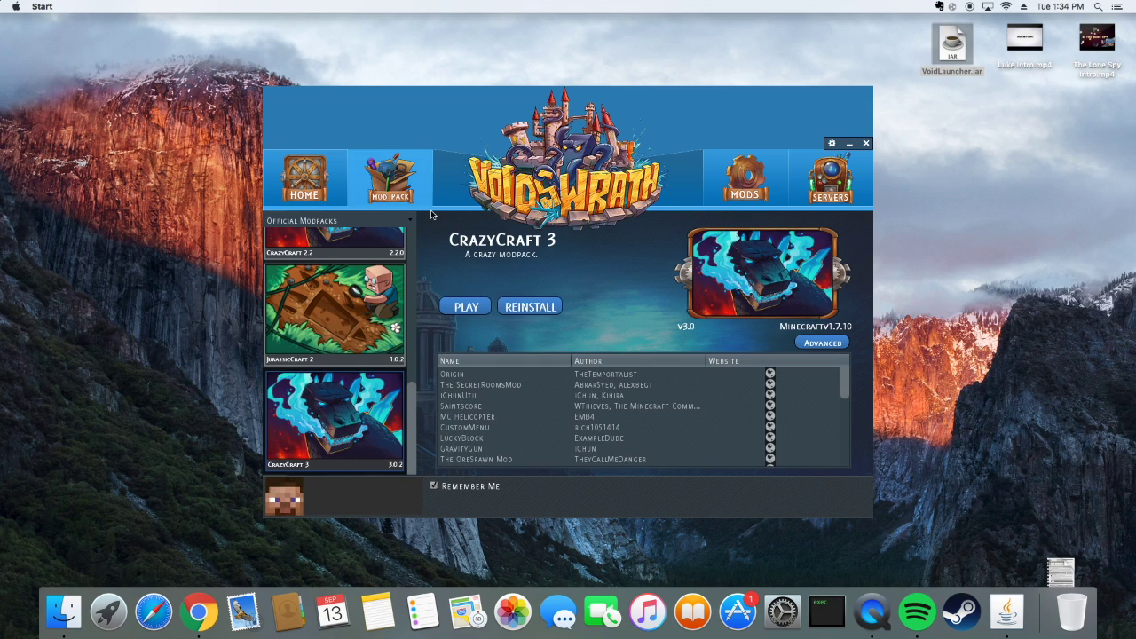
left_click(479, 310)
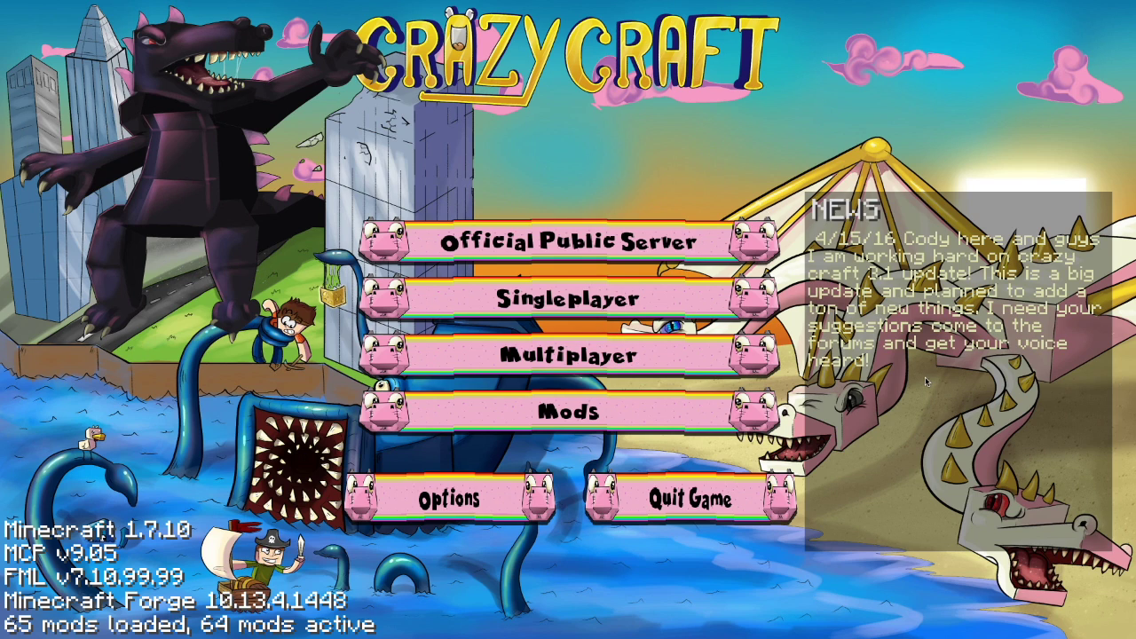
Examine the list of mods included in CrazyCraft and return to the main menu
left_click(584, 417)
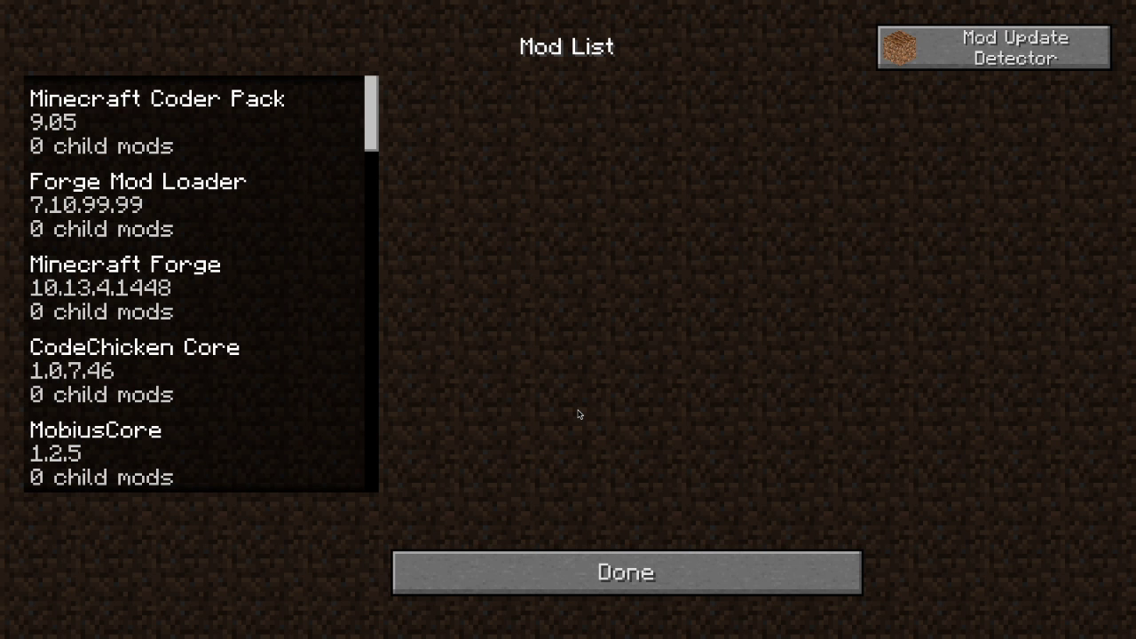
scroll(125, 306, "down", 10)
scroll(124, 306, "down", 20)
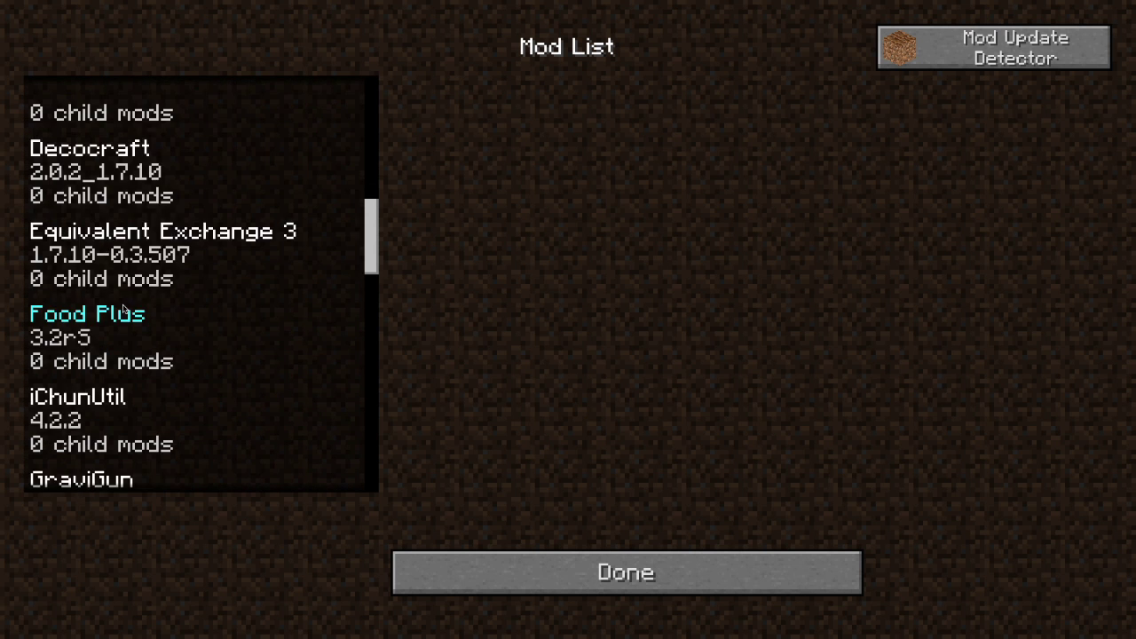
scroll(123, 308, "down", 15)
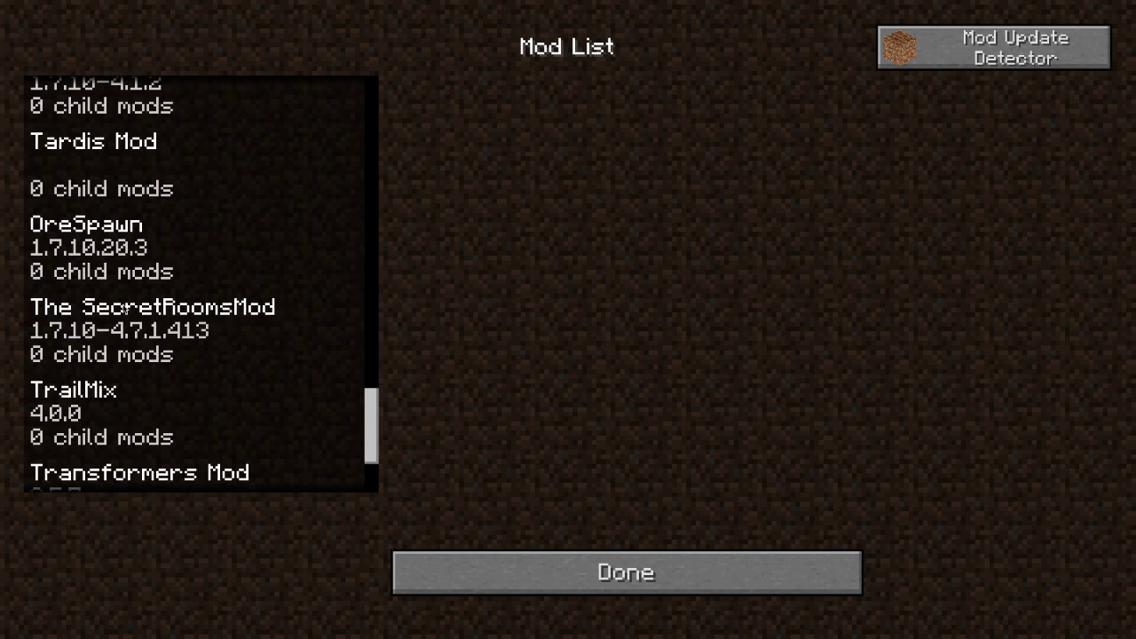
left_click(539, 590)
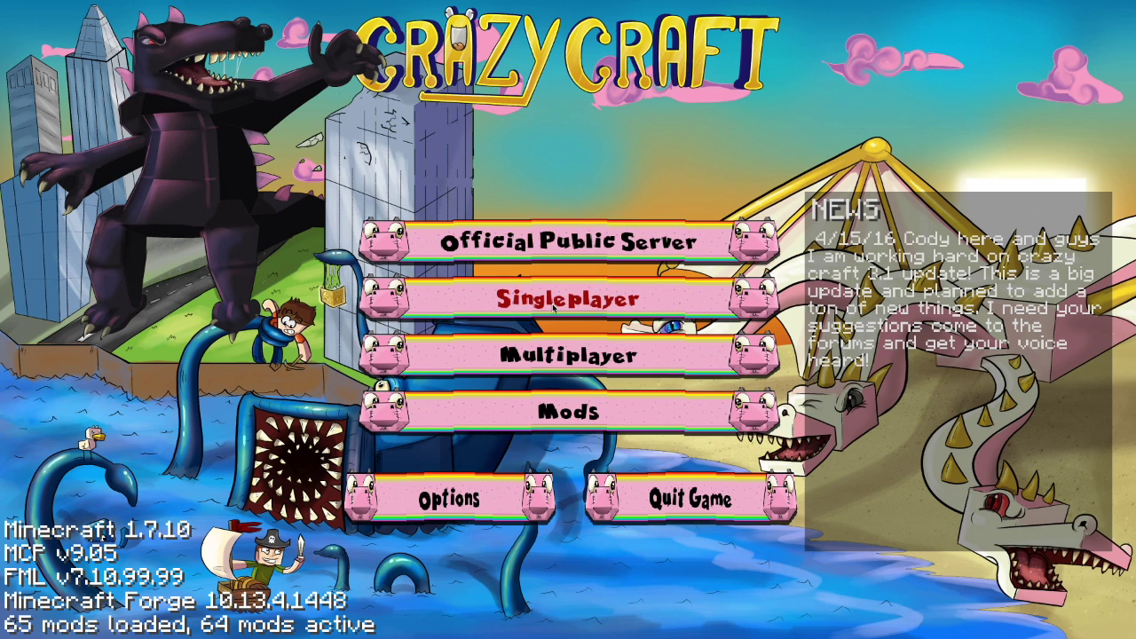
View the new world settings, cancel them and load the existing singleplayer world "i hope i dont die"
left_click(522, 310)
left_click(486, 291)
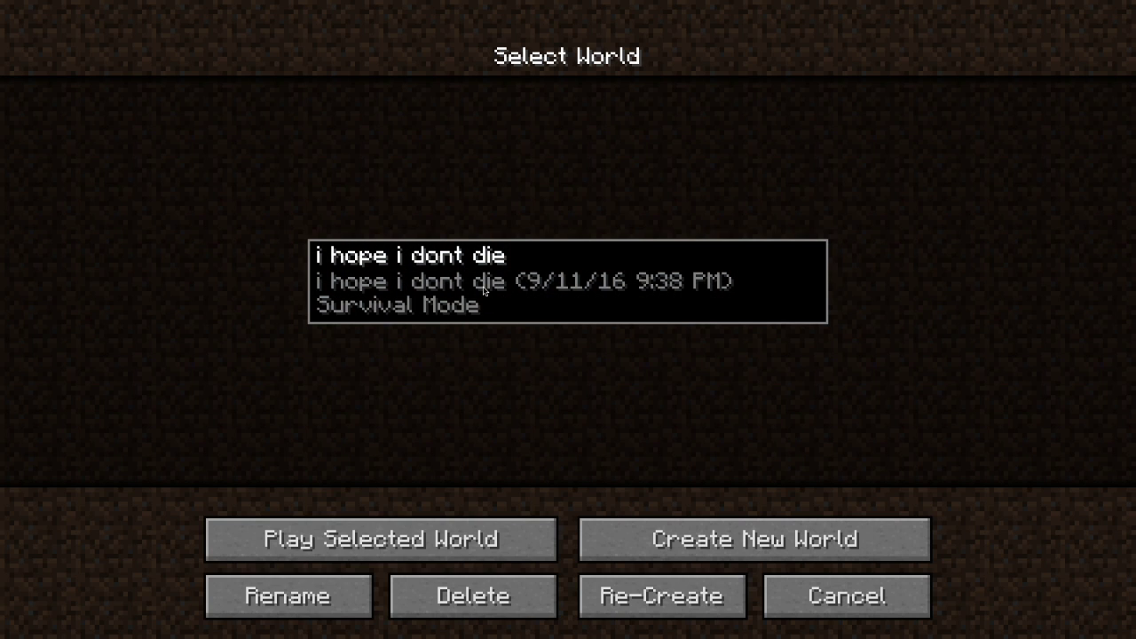
left_click(802, 552)
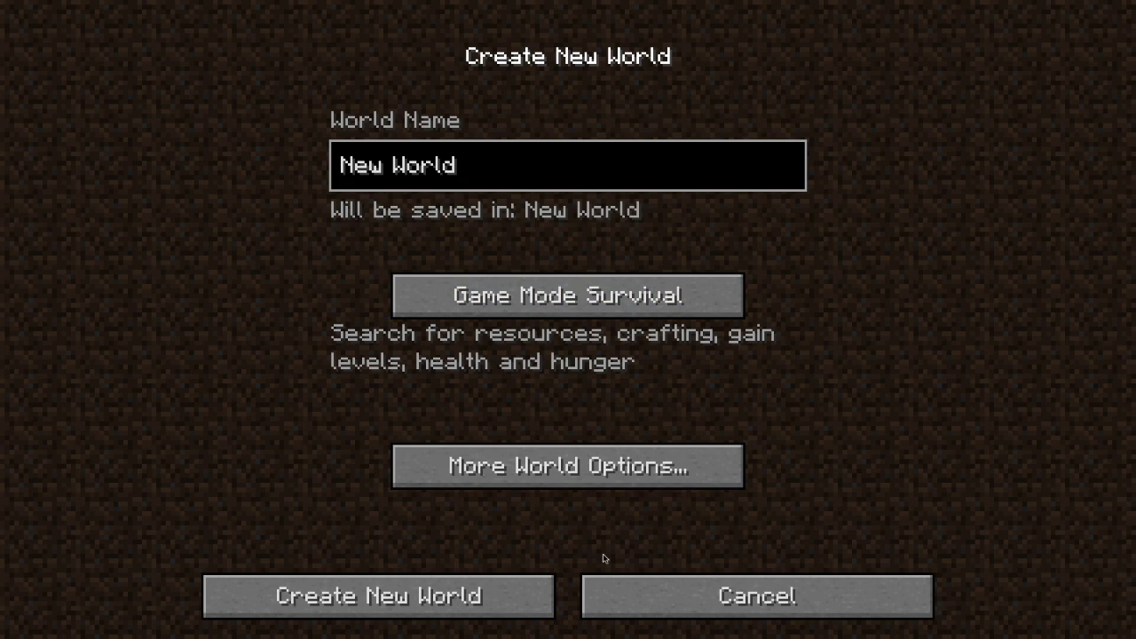
left_click(680, 607)
left_click(439, 284)
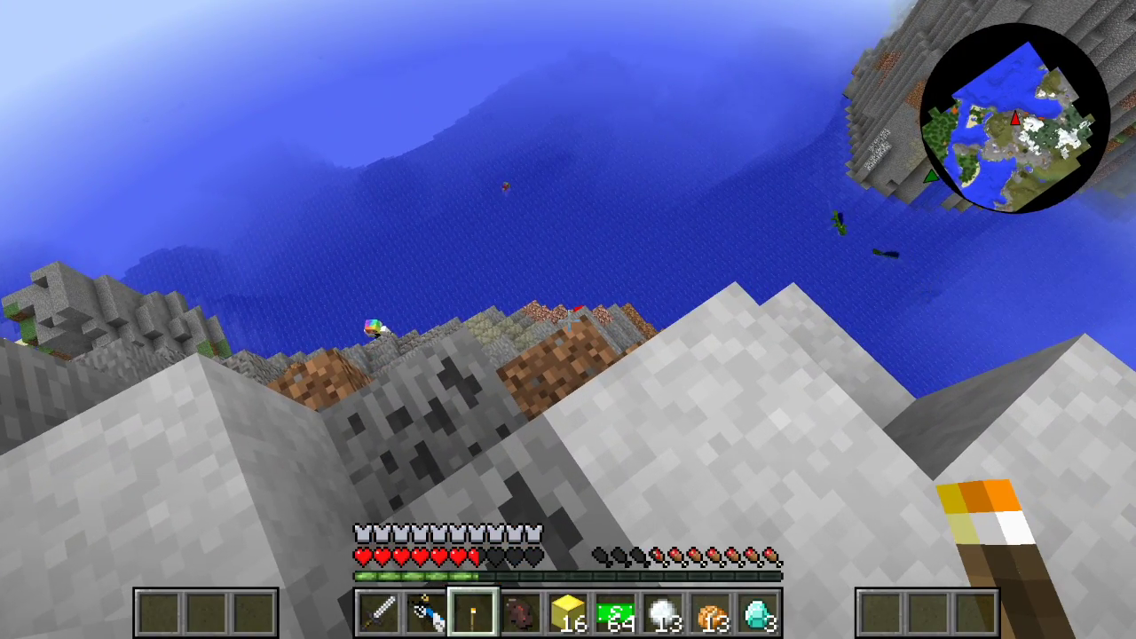
Use up the item in the fourth hotbar slot and check the inventory contents
scroll(568, 319, "down", 1)
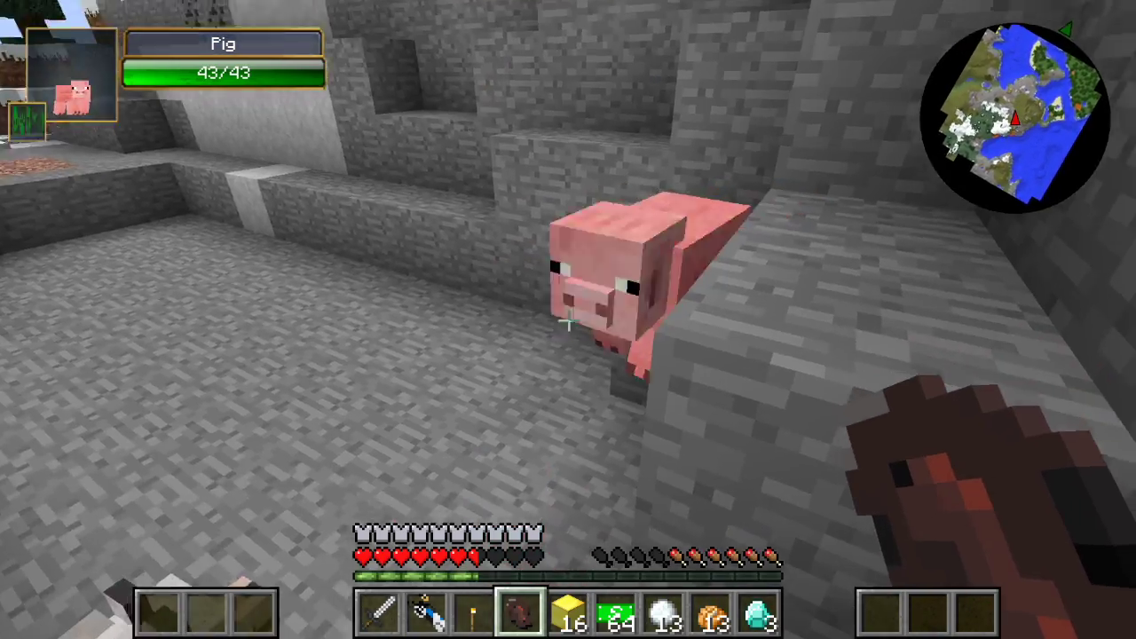
right_click(568, 322)
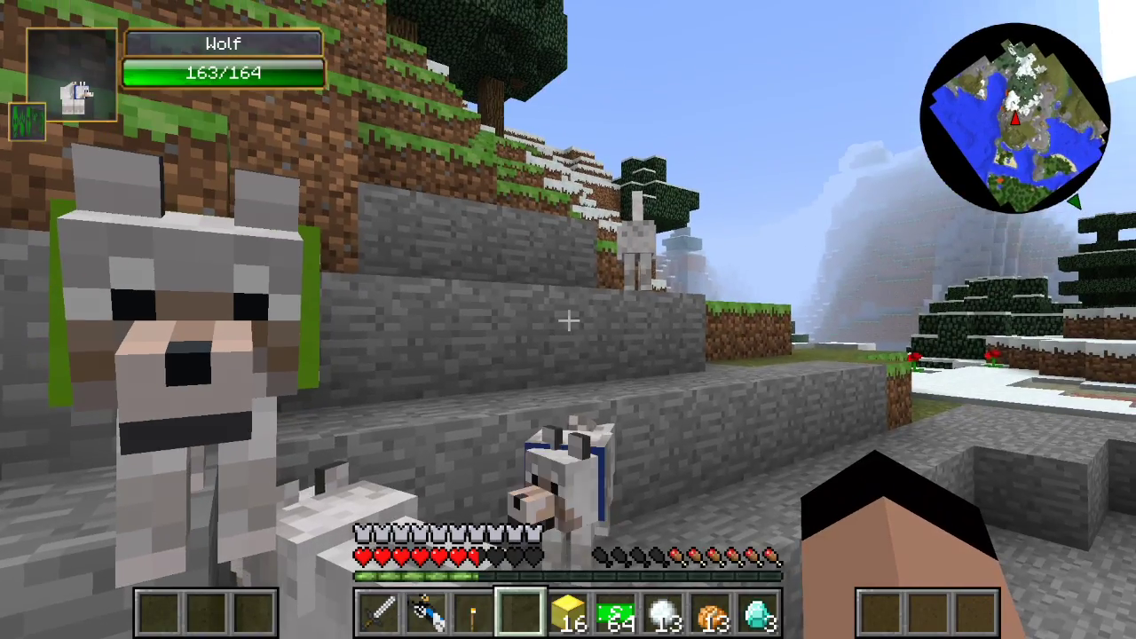
key("e")
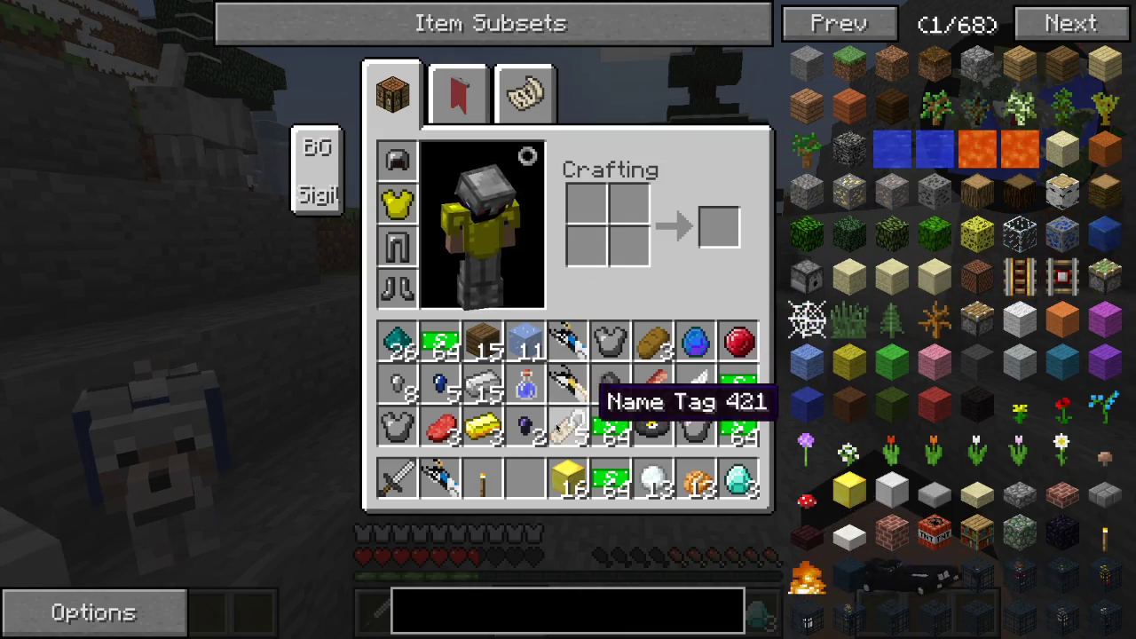
key("e")
Equip the baked potatoes from the hotbar and eat one
scroll(568, 319, "down", 5)
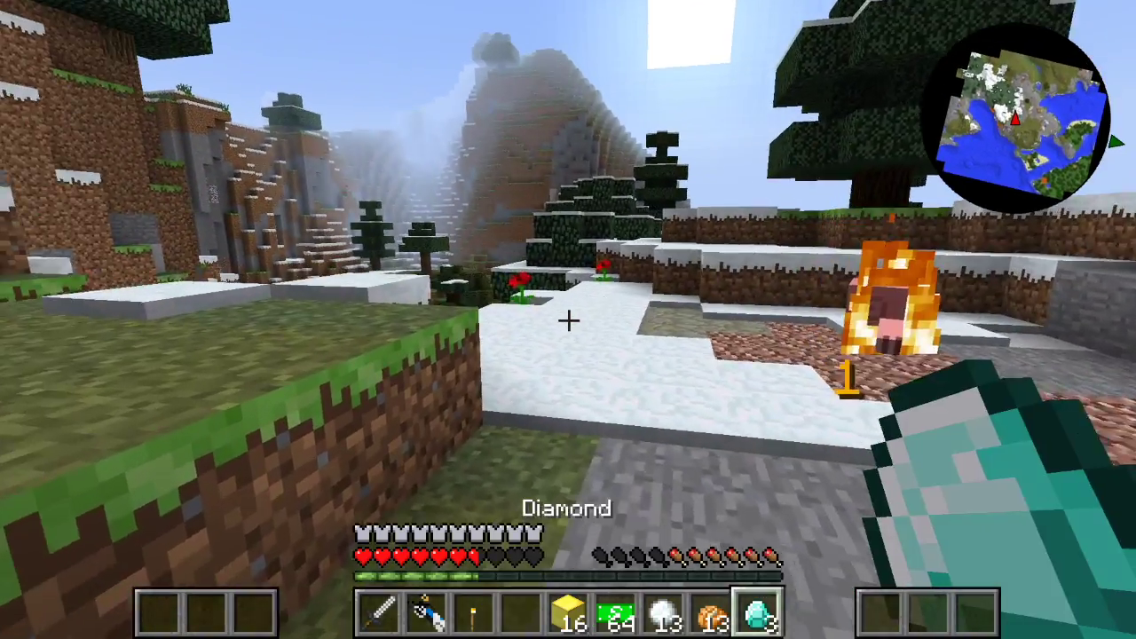
scroll(568, 319, "up", 1)
right_click(568, 319)
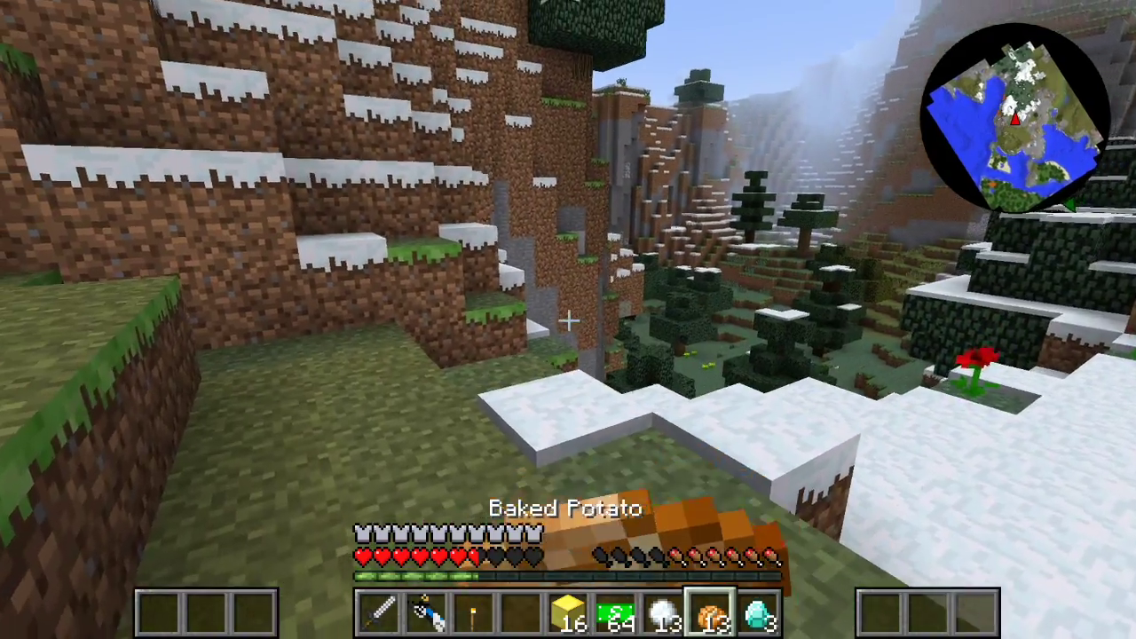
Pick the red flower beside the snow using the empty fourth hotbar slot and hide the game's HUD
scroll(568, 320, "up", 4)
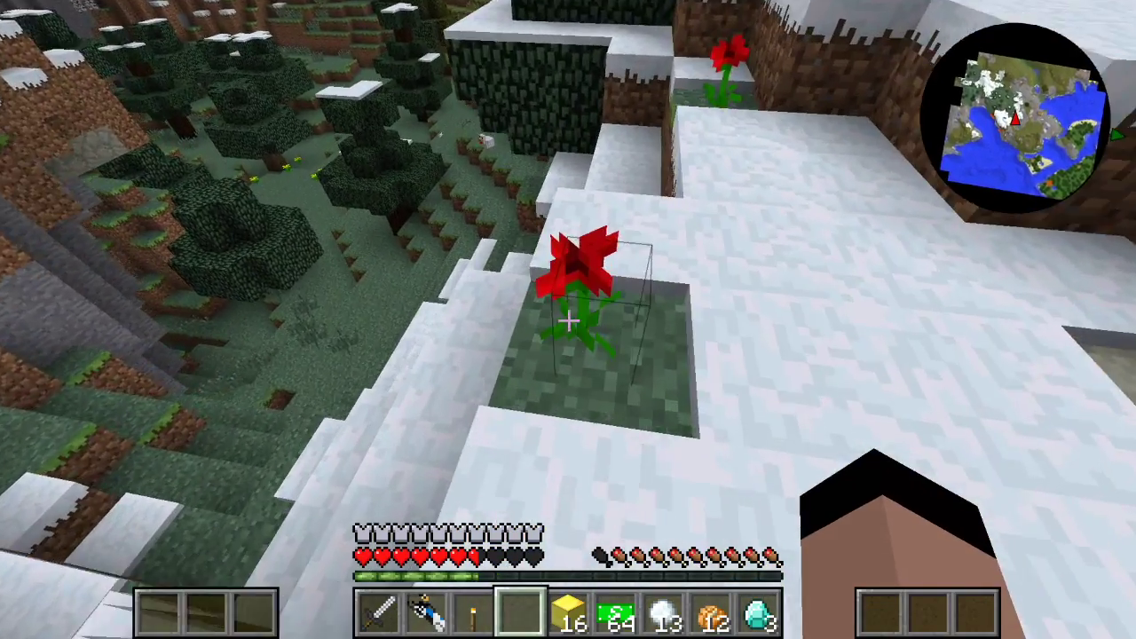
left_click(568, 319)
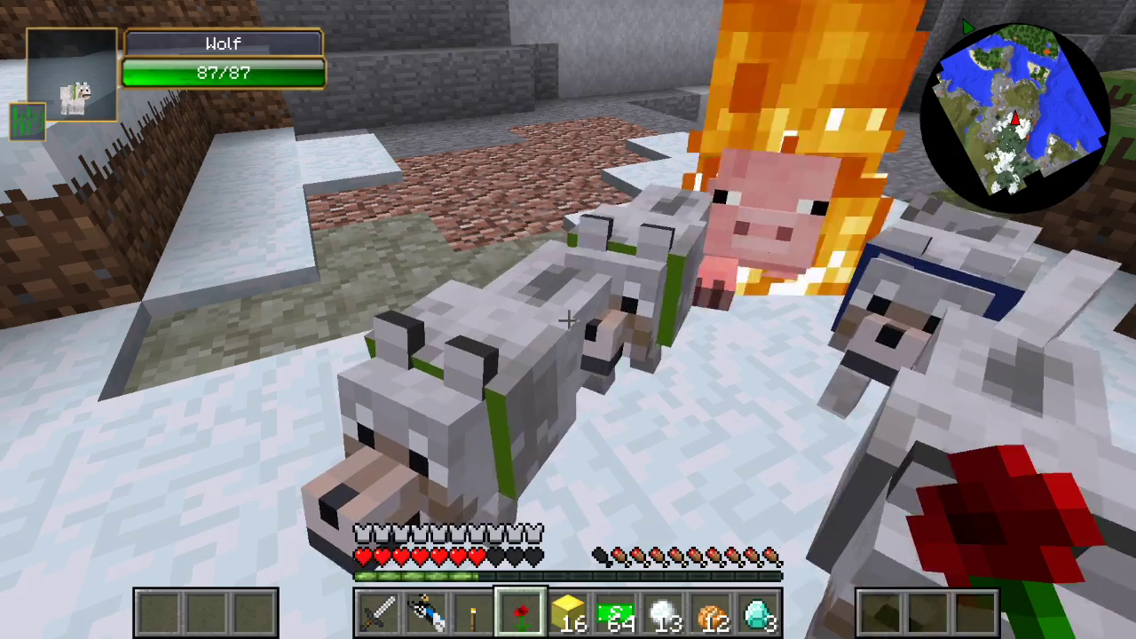
key("F1")
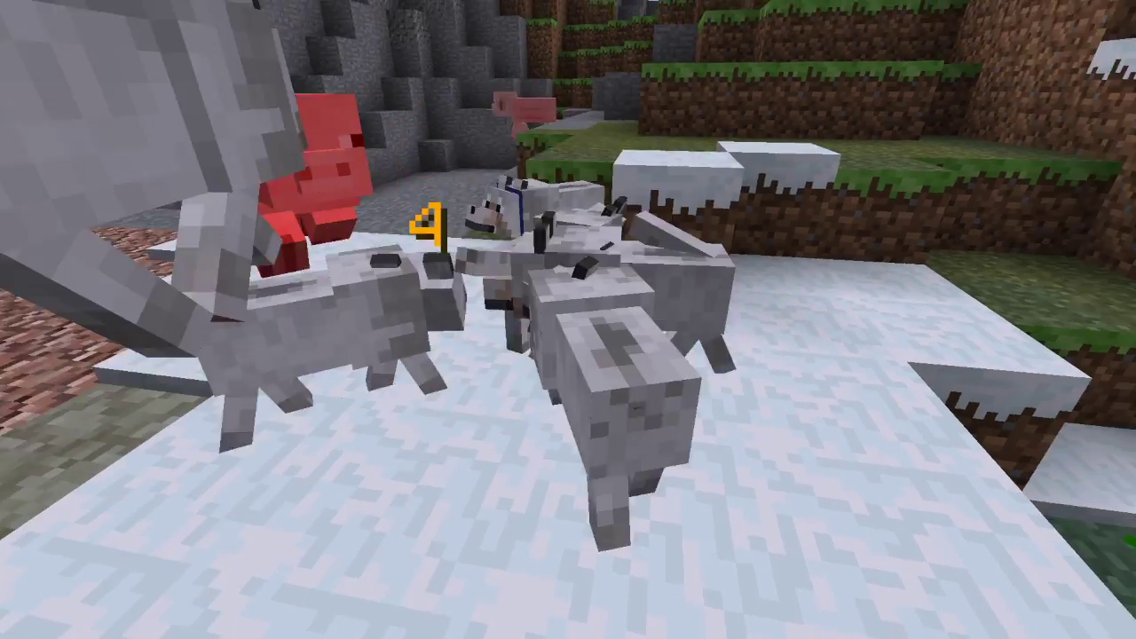
Show the game's HUD again and check the inventory contents
key("F1")
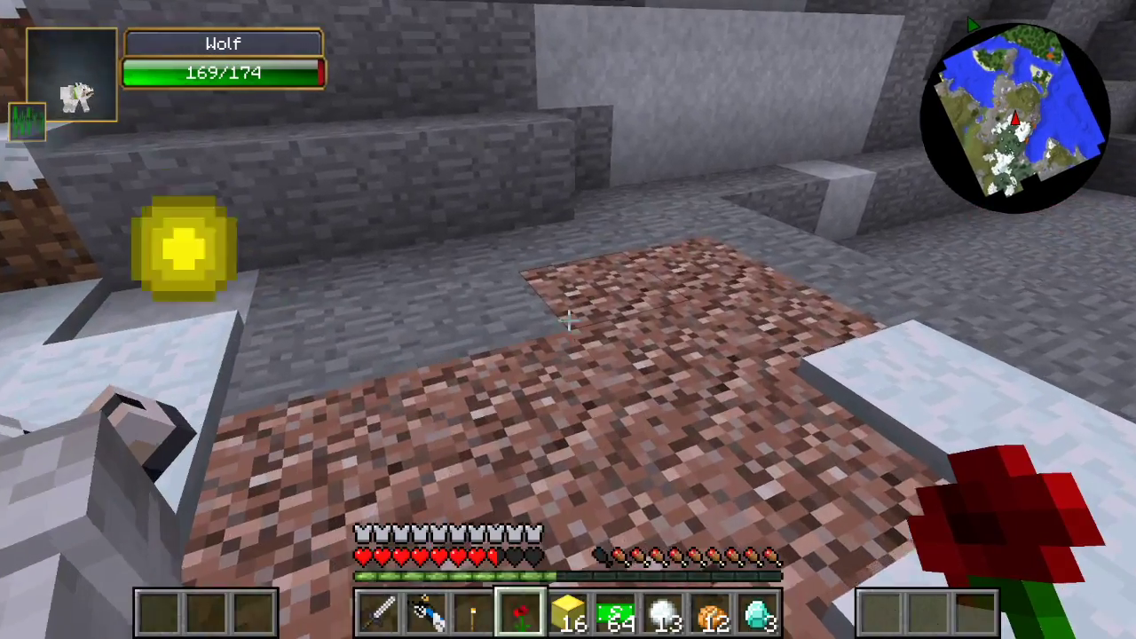
key("e")
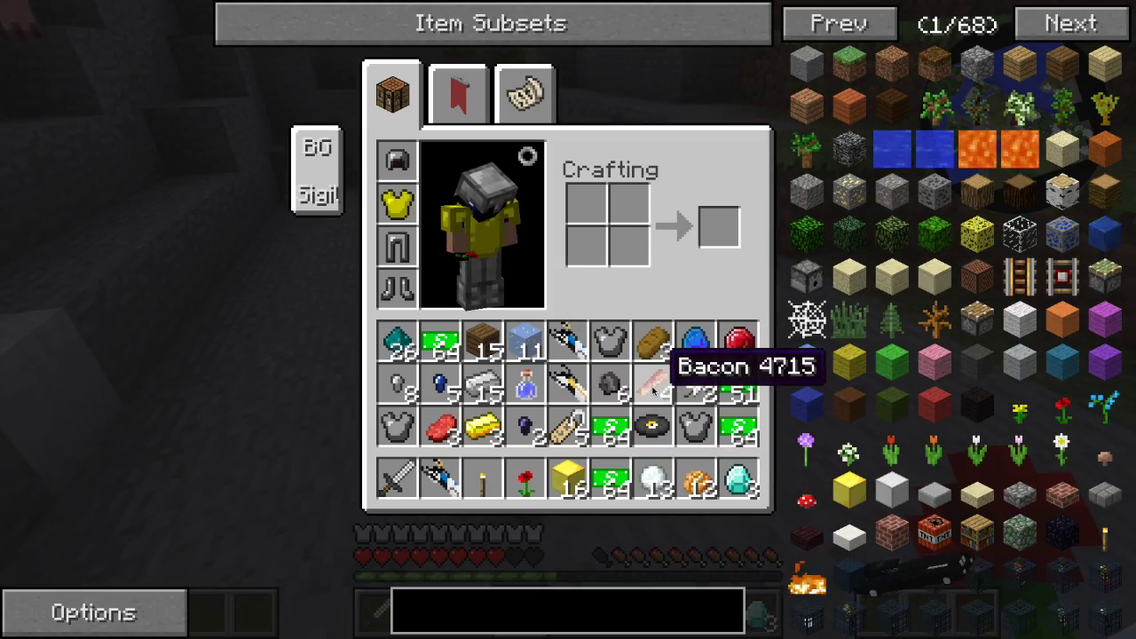
key("e")
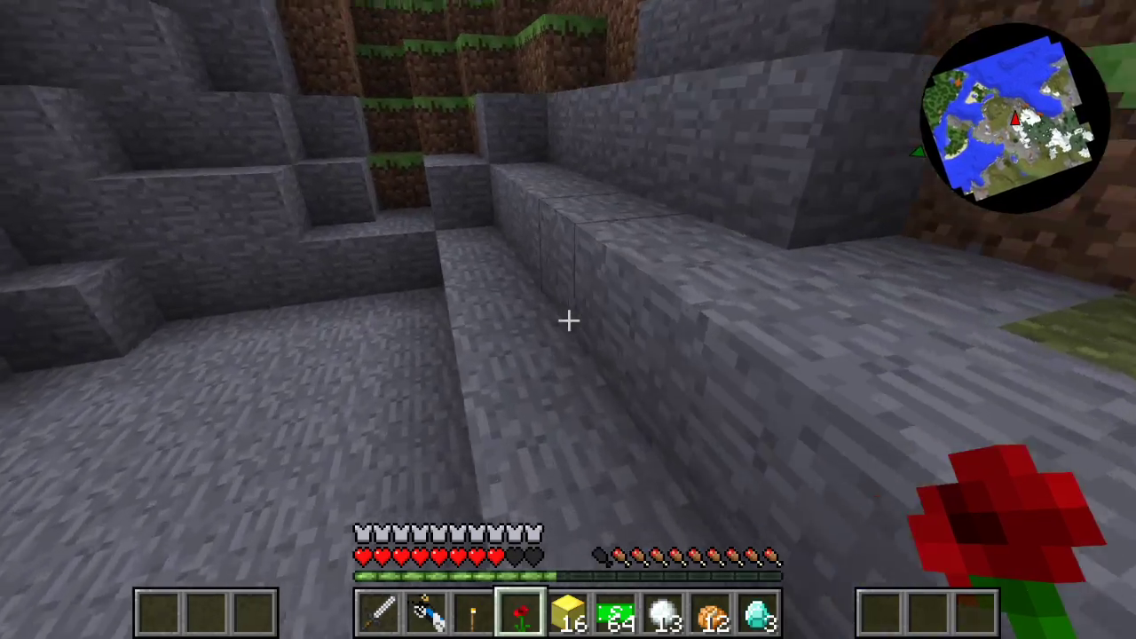
Walk over the grass through the gap between the stone hills and switch to the front-facing third-person view
key("w")
key("w")
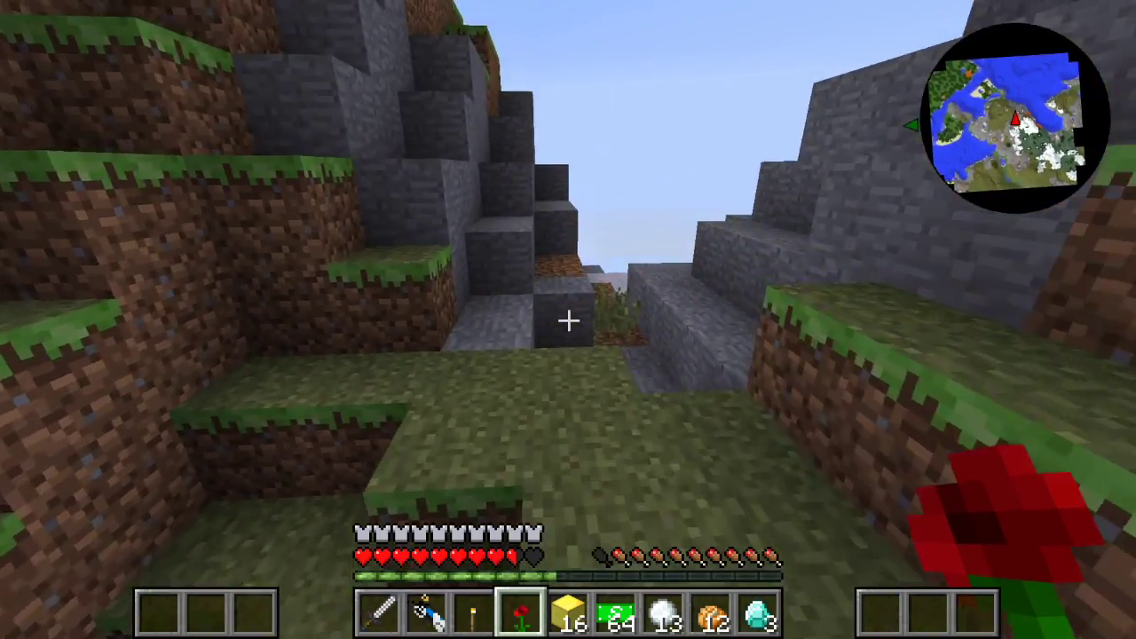
key("w")
key("space")
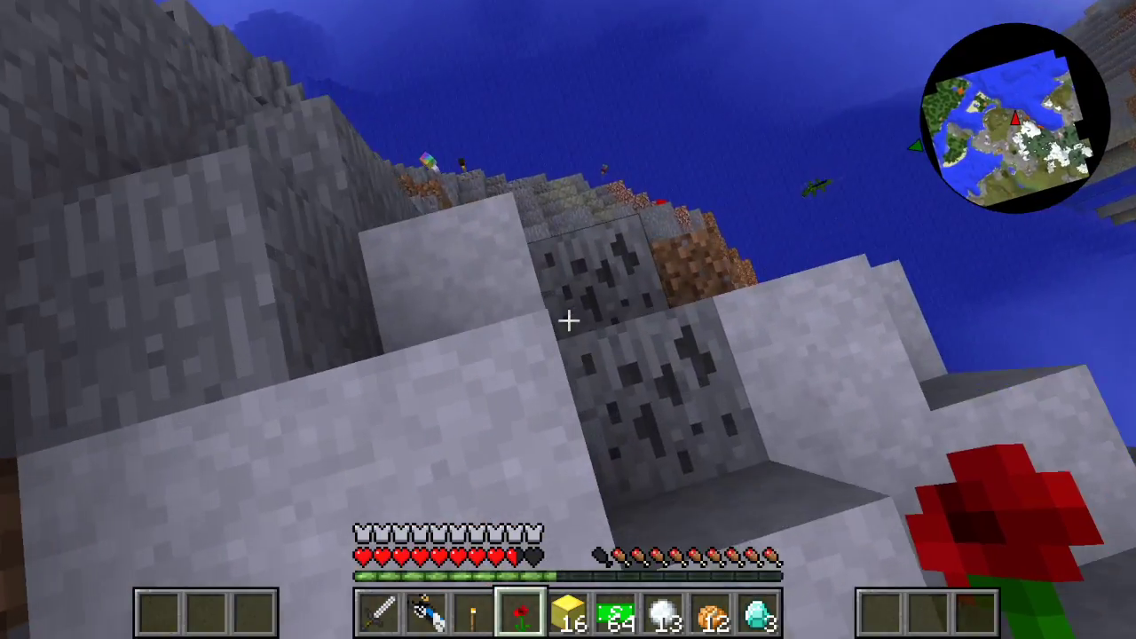
key("F5")
key("F5")
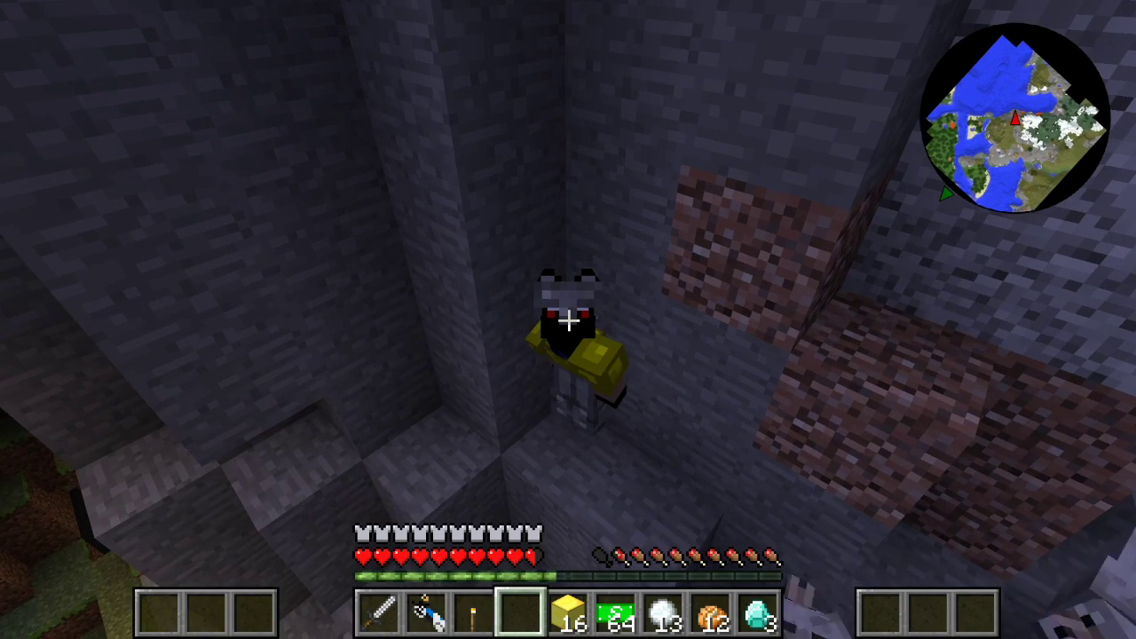